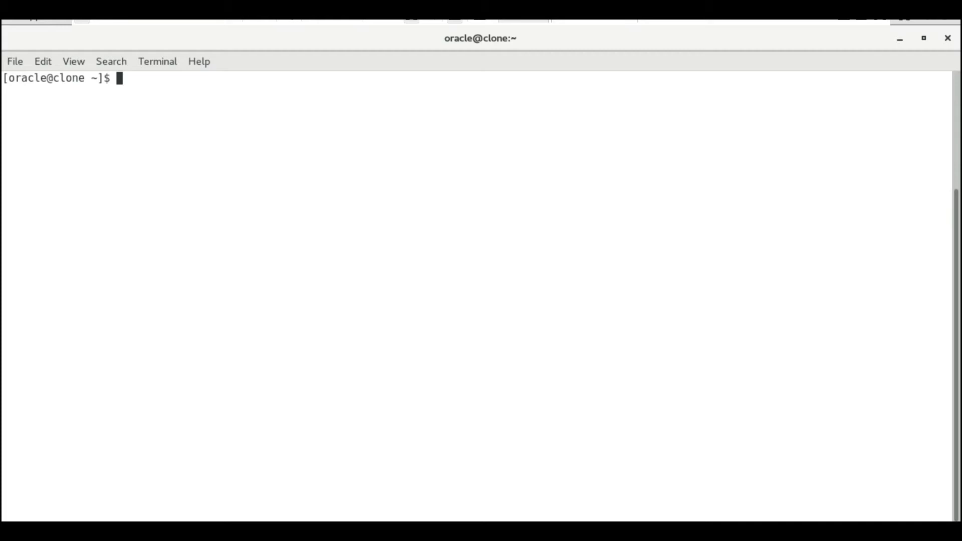
Check the running pmon processes and list the contents of /etc/oratab
text(ps -ef|grep pmon)
key(Return)
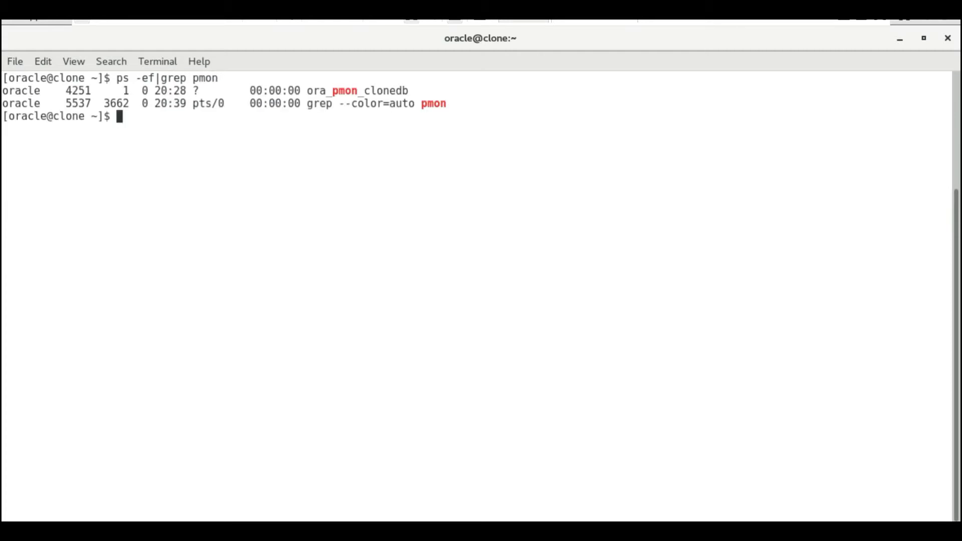
text(sq)
key(BackSpace)
key(BackSpace)
text(. o)
key(BackSpace)
key(BackSpace)
text(cat .)
key(BackSpace)
key(BackSpace)
key(BackSpace)
key(BackSpace)
key(BackSpace)
key(BackSpace)
text(cat /etc/oratb)
key(BackSpace)
text(ab)
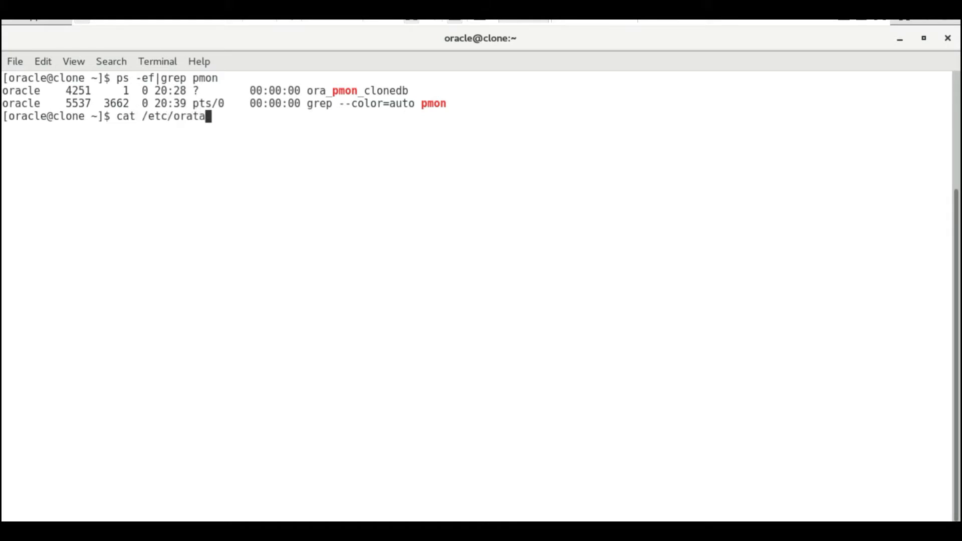
key(Return)
Set the clonedb environment with . oraenv and connect to SQL*Plus as sysdba
text(. )
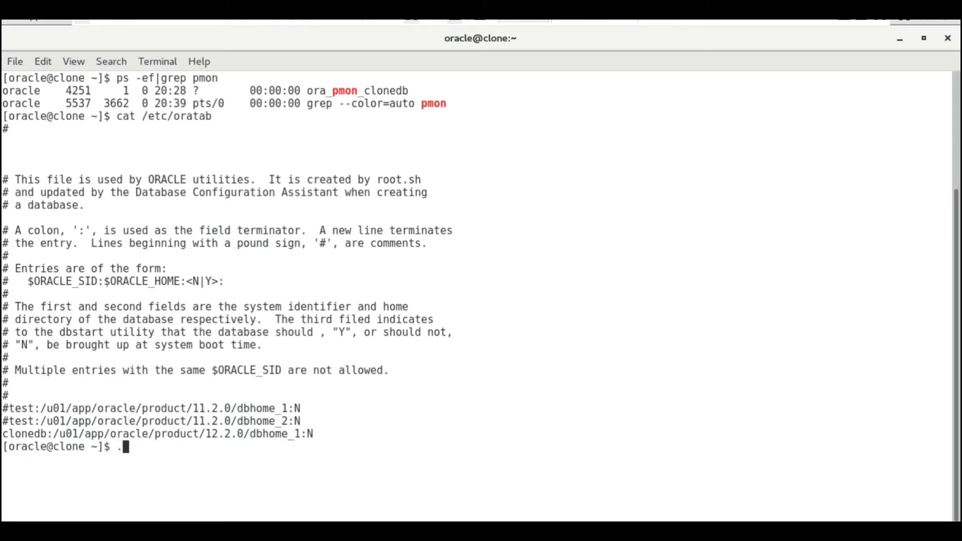
text(oraenv)
key(Return)
key(Return)
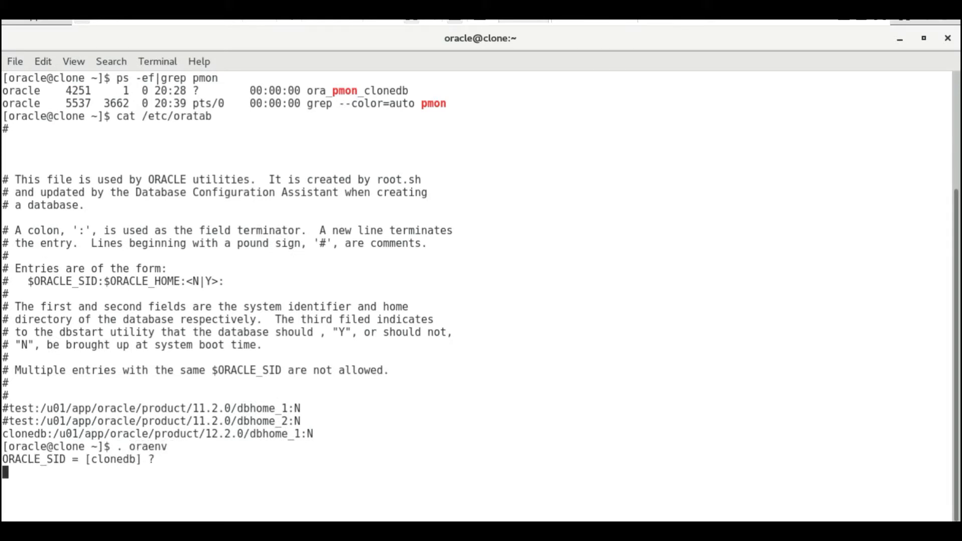
text(sq)
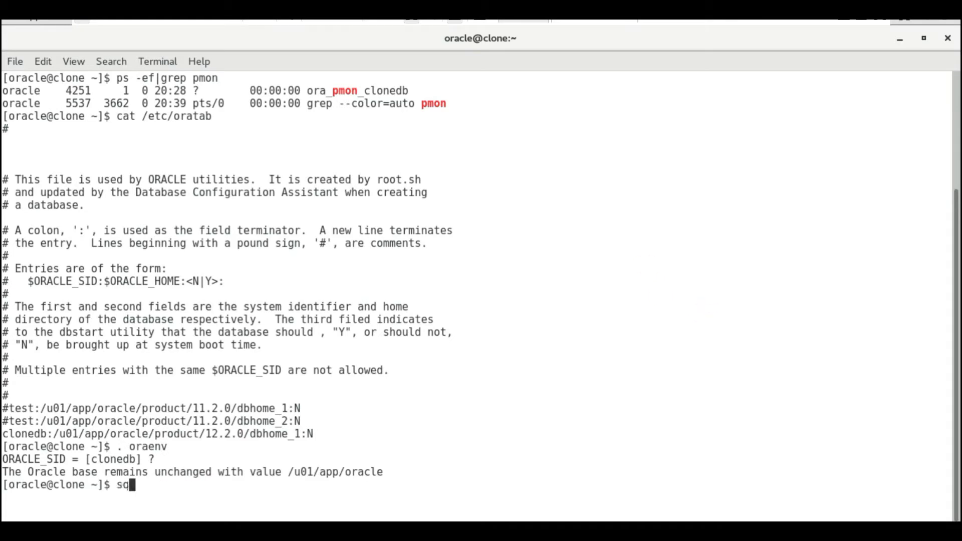
text(lplus '/as sysdba')
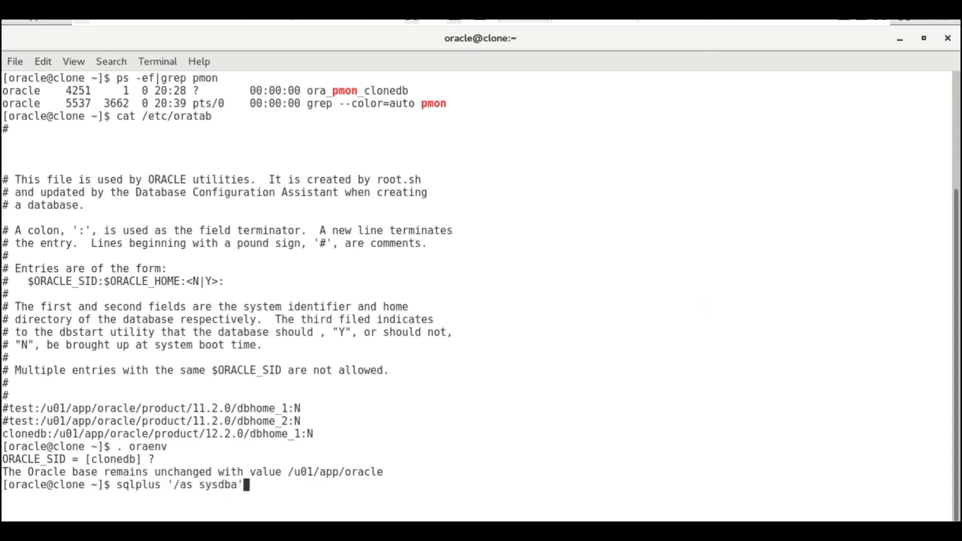
key(Return)
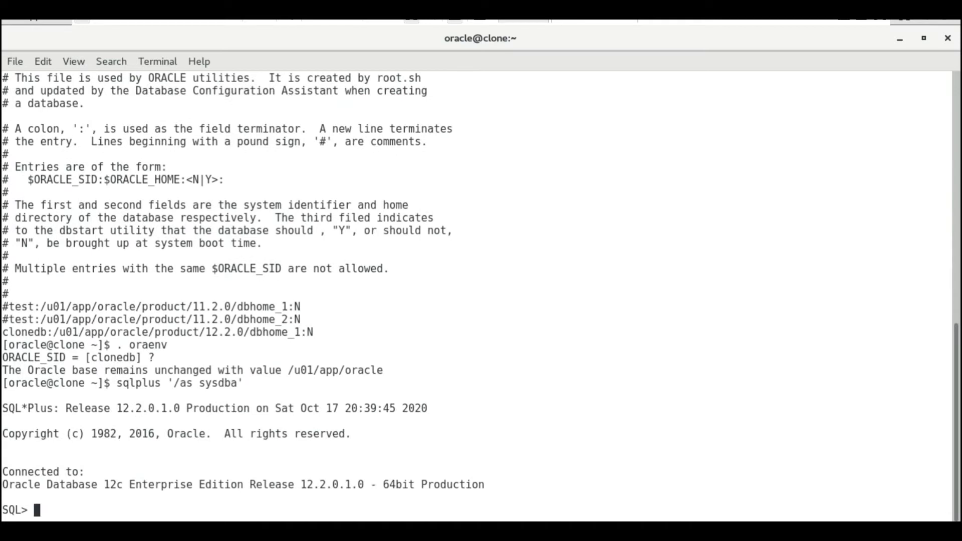
Query v$version to confirm the database is release 12.2.0.1.0
text(select * form v)
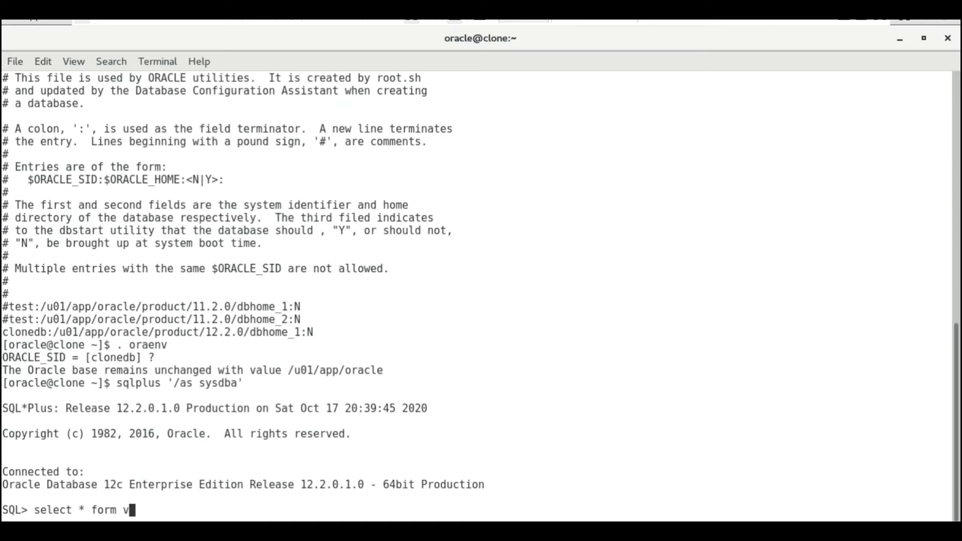
text($version)
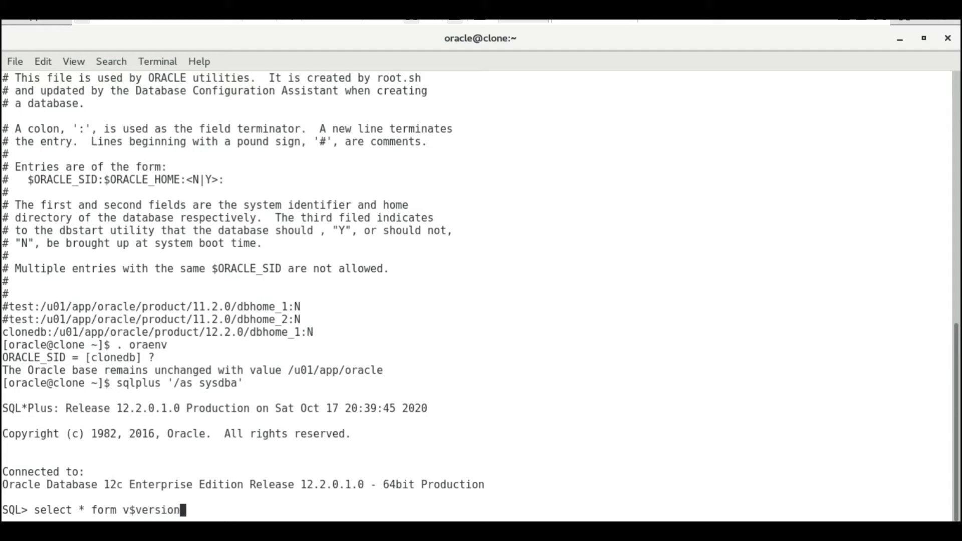
text(;)
key(Return)
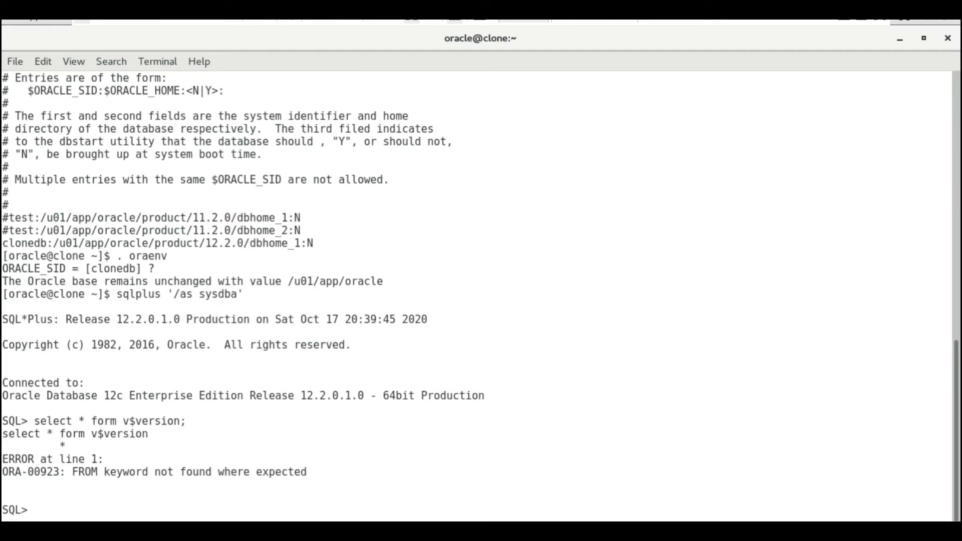
text(select * from v$version;)
key(Return)
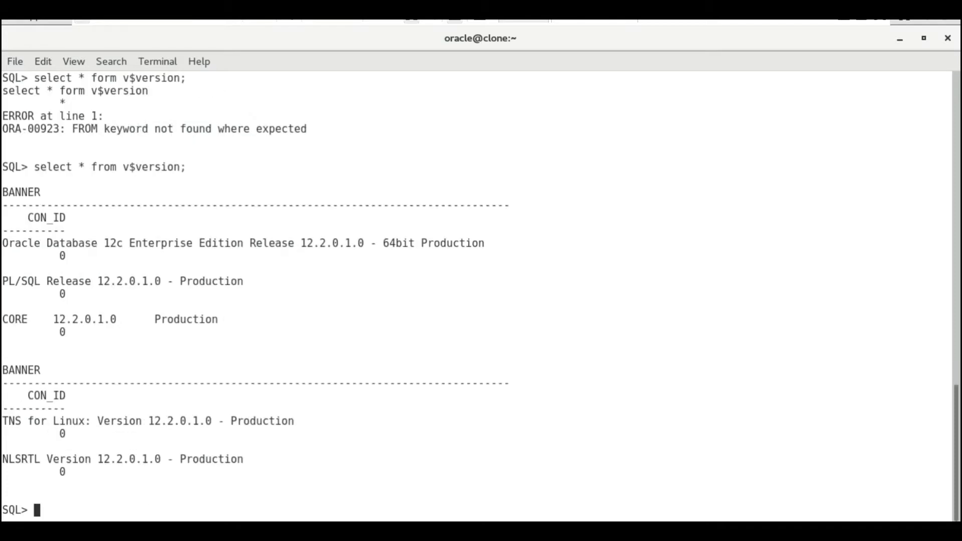
Query name and open_mode from v$database to confirm CLONEDB is READ WRITE
text(select name,open_mo)
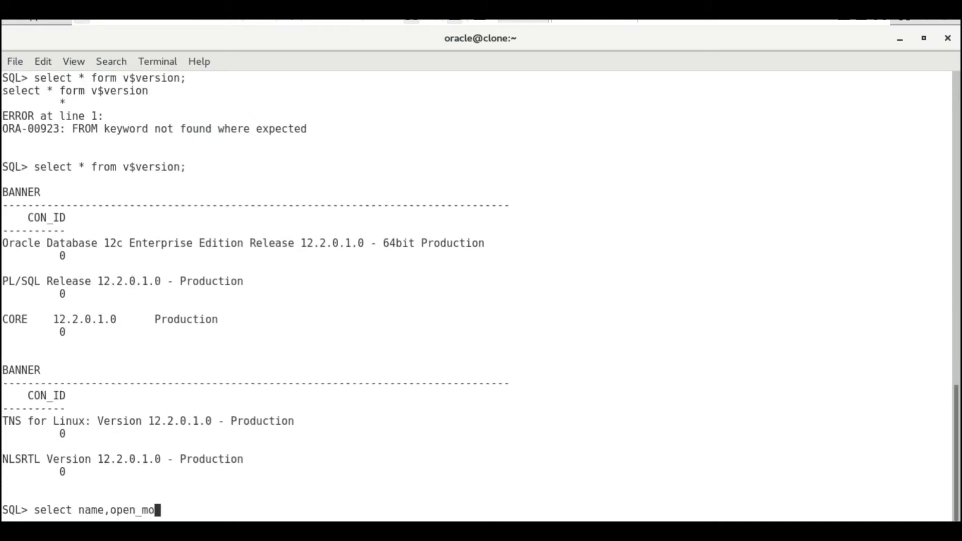
text(de from v$datbase)
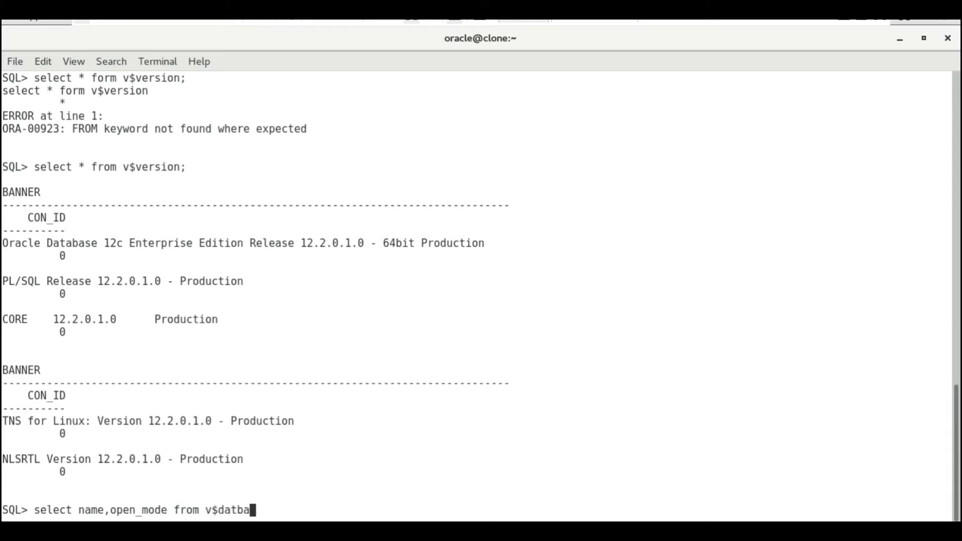
key(BackSpace)
key(BackSpace)
key(BackSpace)
key(BackSpace)
text(ase)
key(BackSpace)
key(BackSpace)
text(base;)
key(Return)
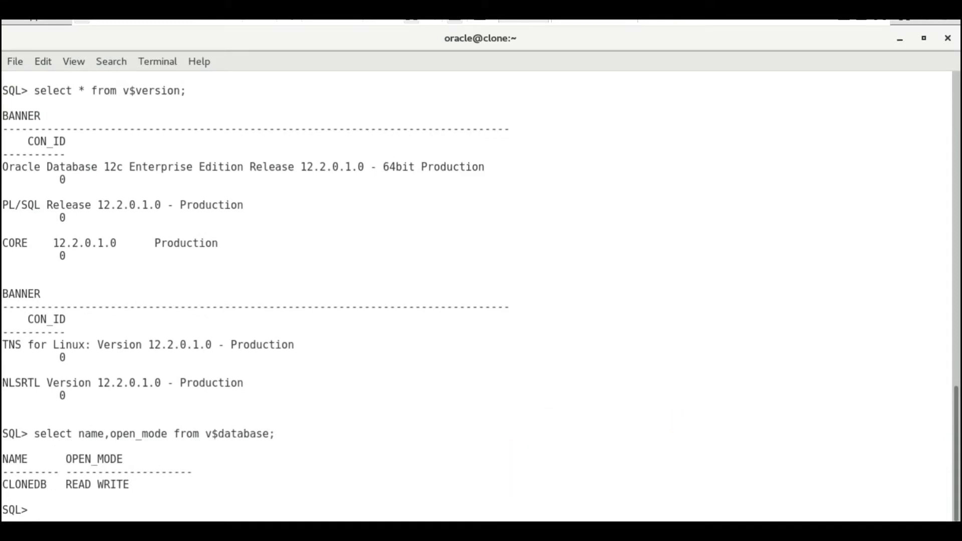
key(alt+Tab)
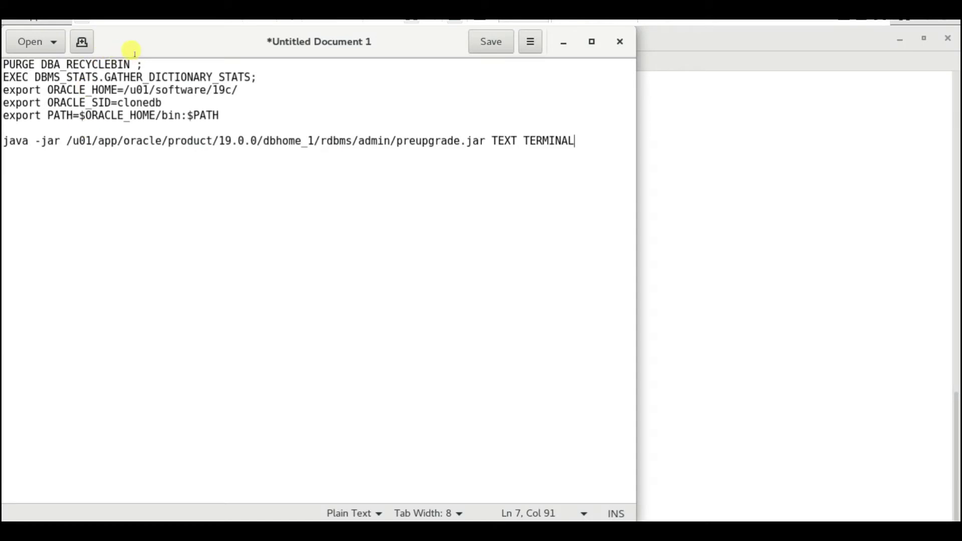
Copy PURGE DBA_RECYCLEBIN from the notes and run it in SQL*Plus
click(144, 58)
key(shift+Home)
key(ctrl+c)
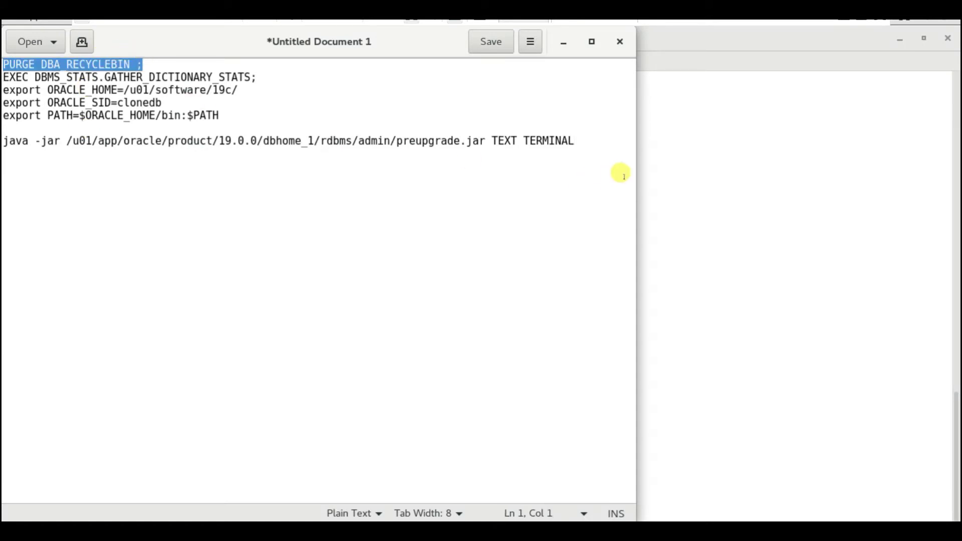
click(681, 181)
right_click(687, 188)
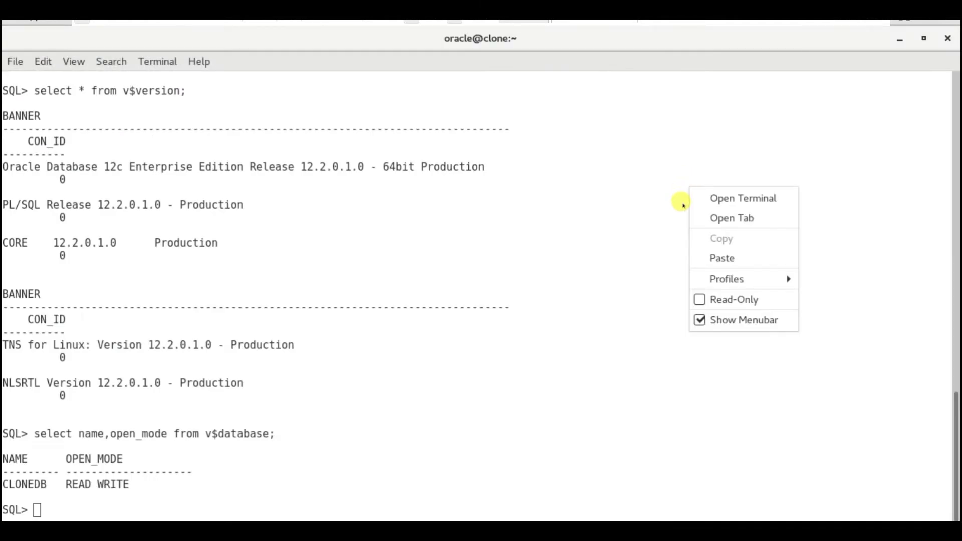
click(722, 256)
key(Return)
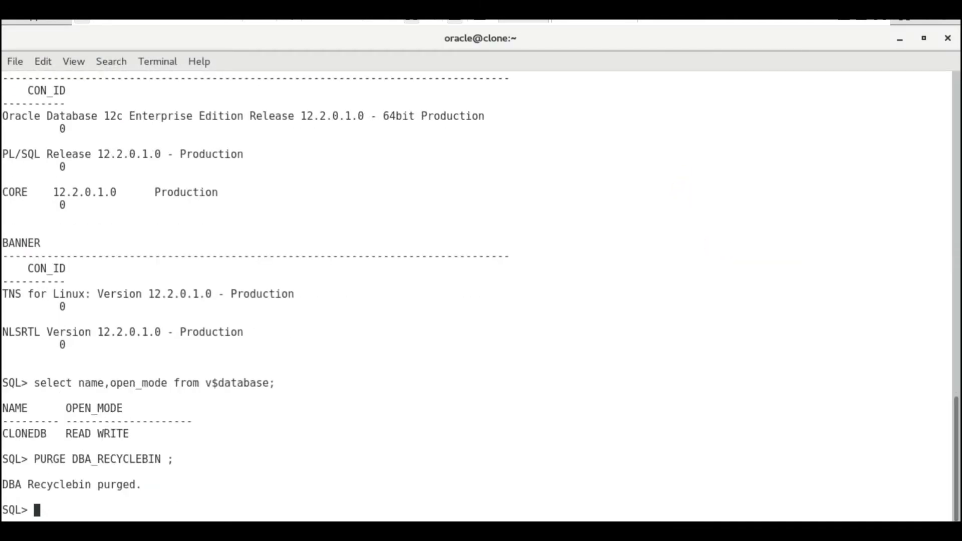
key(alt+Tab)
Copy EXEC DBMS_STATS.GATHER_DICTIONARY_STATS from the notes and run it in SQL*Plus
click(266, 74)
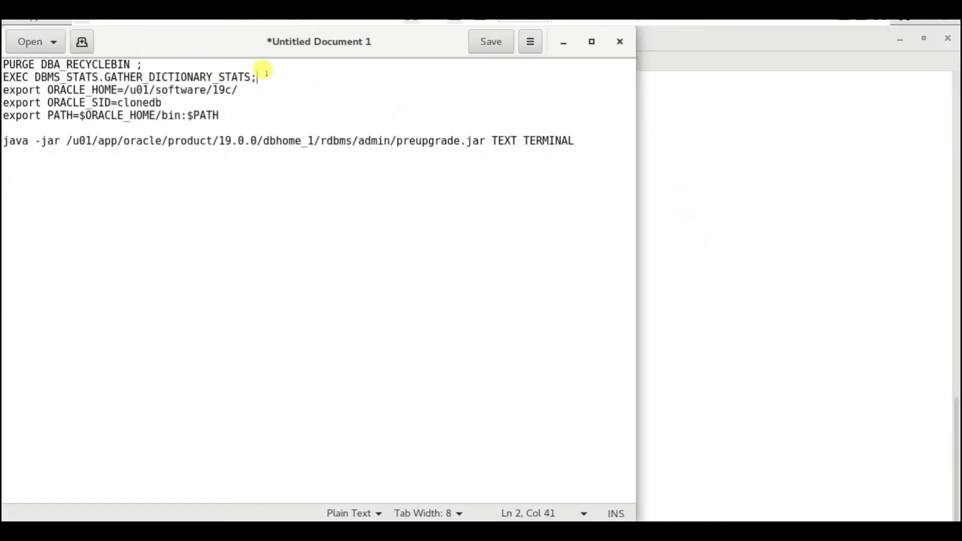
key(shift+Home)
key(ctrl+c)
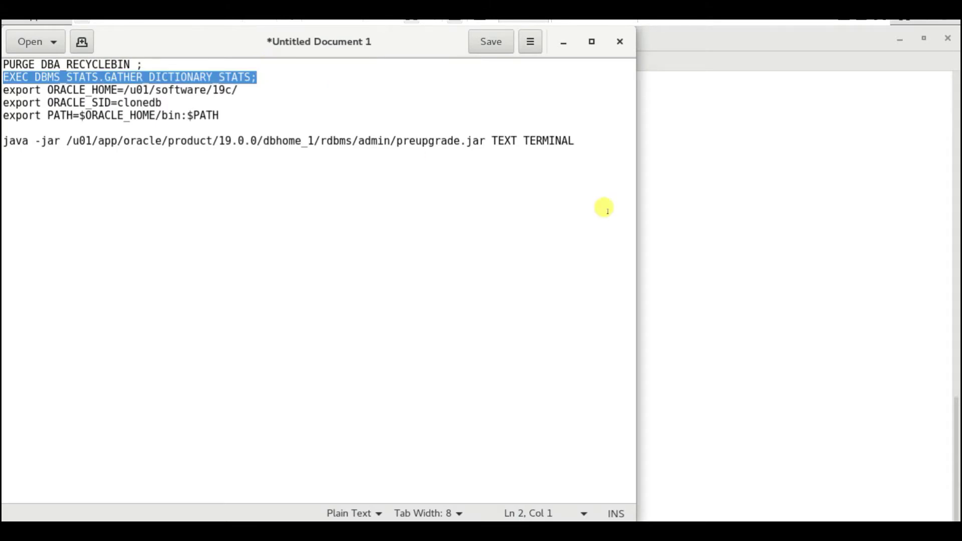
click(736, 288)
right_click(740, 290)
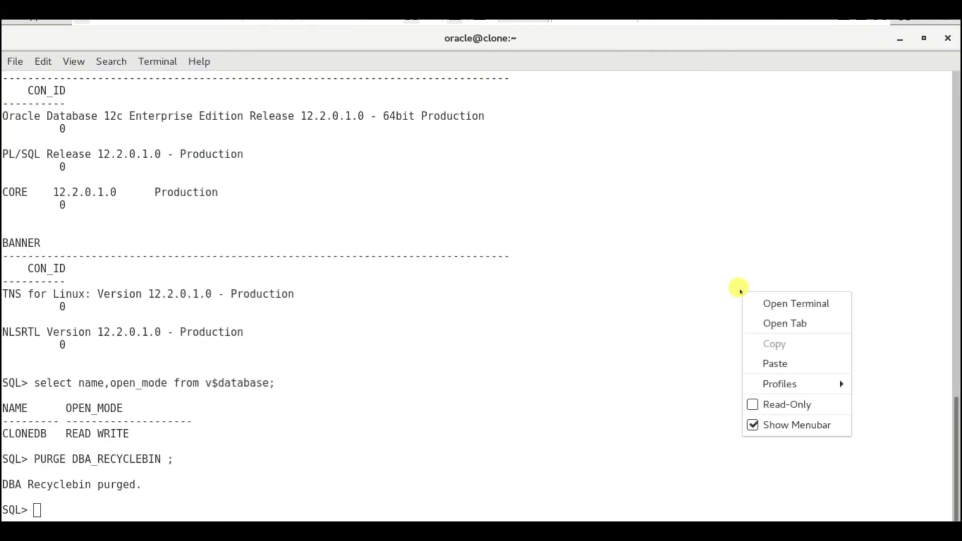
click(775, 360)
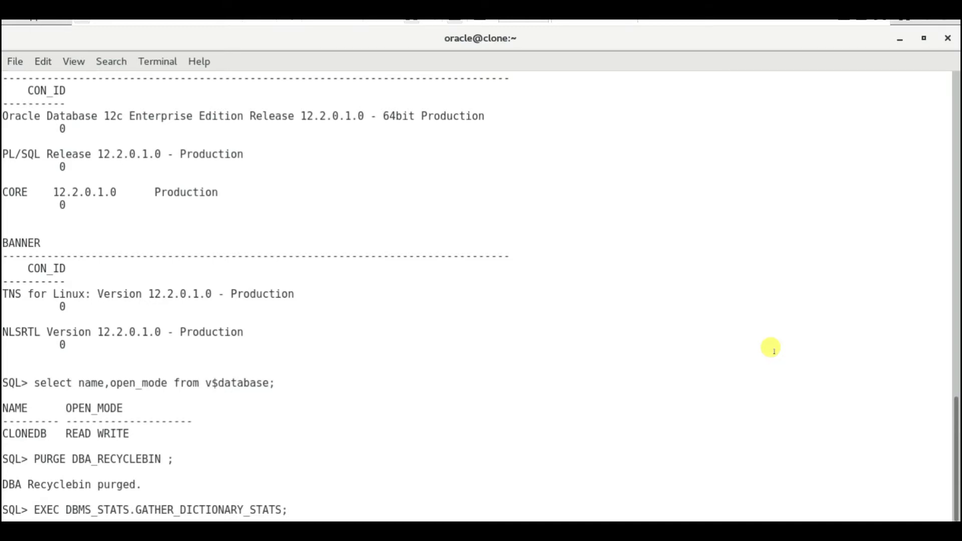
key(Return)
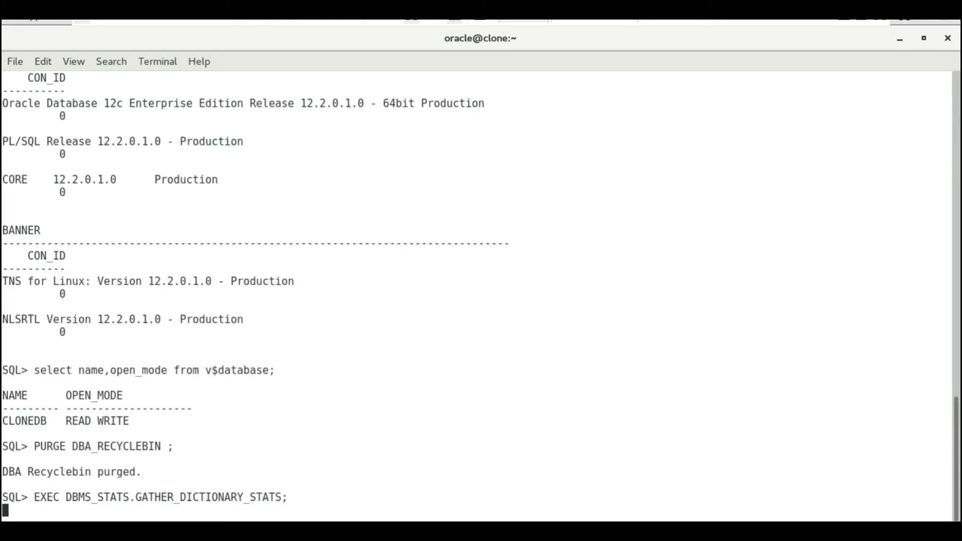
key(alt+Tab)
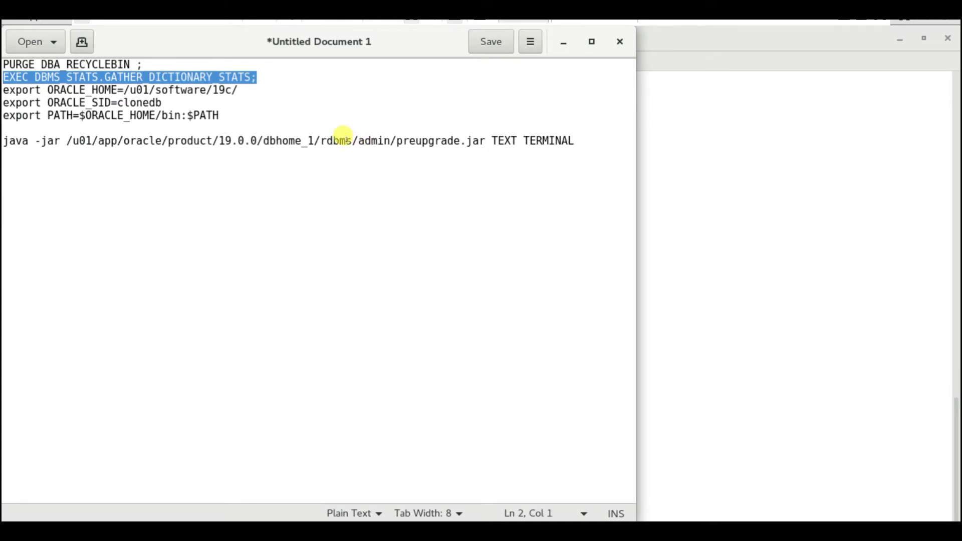
drag(353, 137, 457, 132)
click(456, 132)
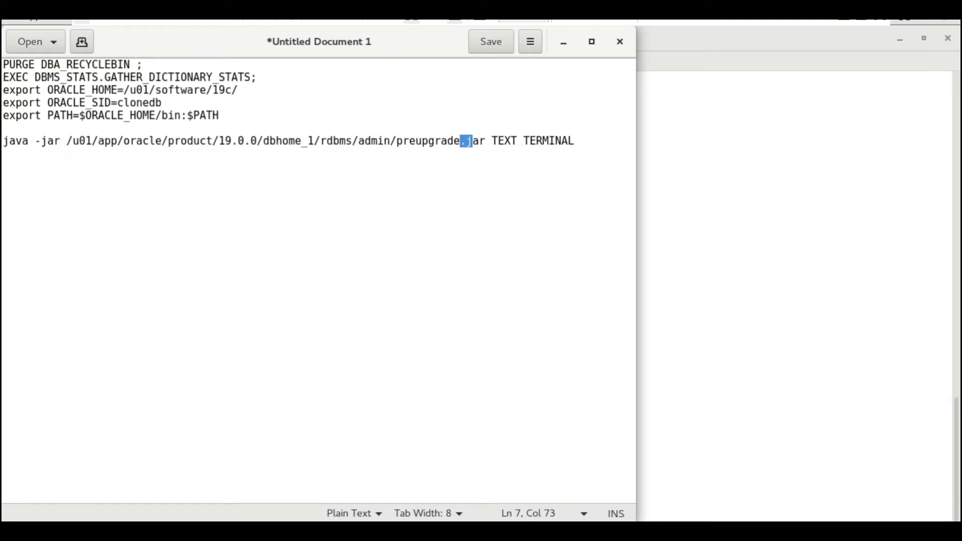
drag(9, 134, 353, 135)
click(332, 134)
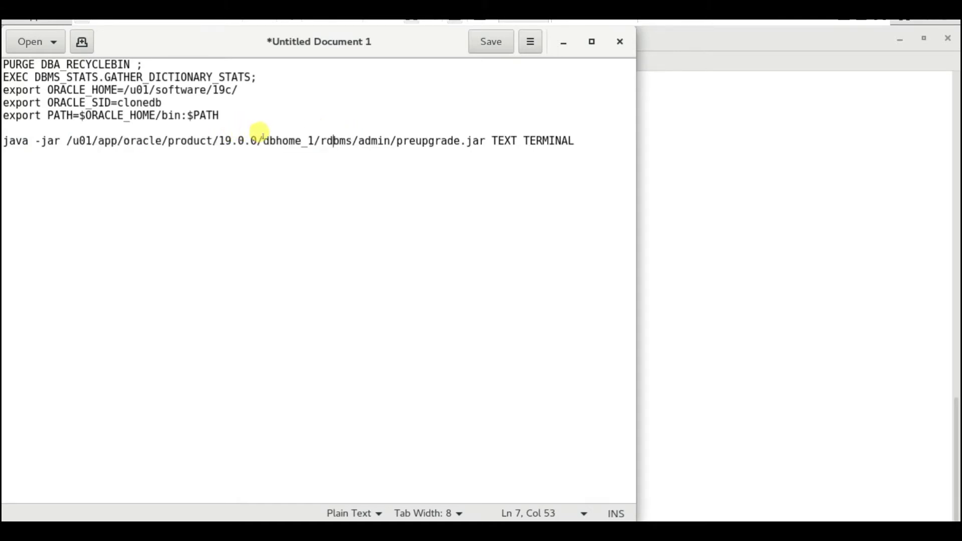
drag(270, 134, 524, 135)
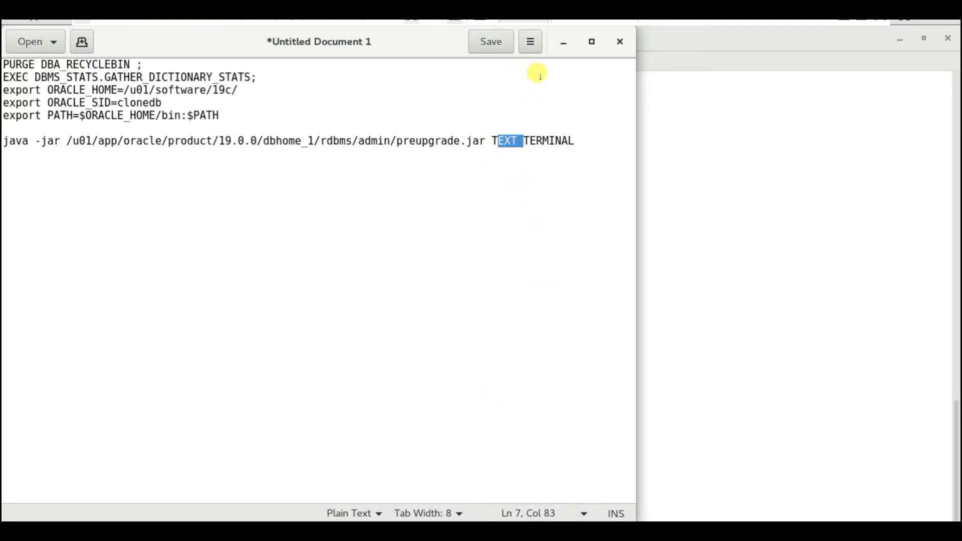
click(575, 137)
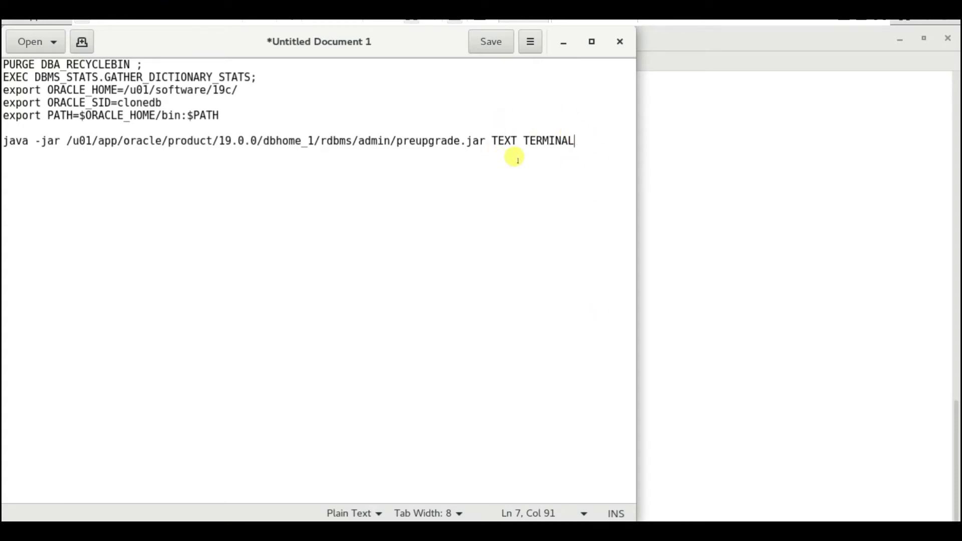
drag(239, 91, 3, 92)
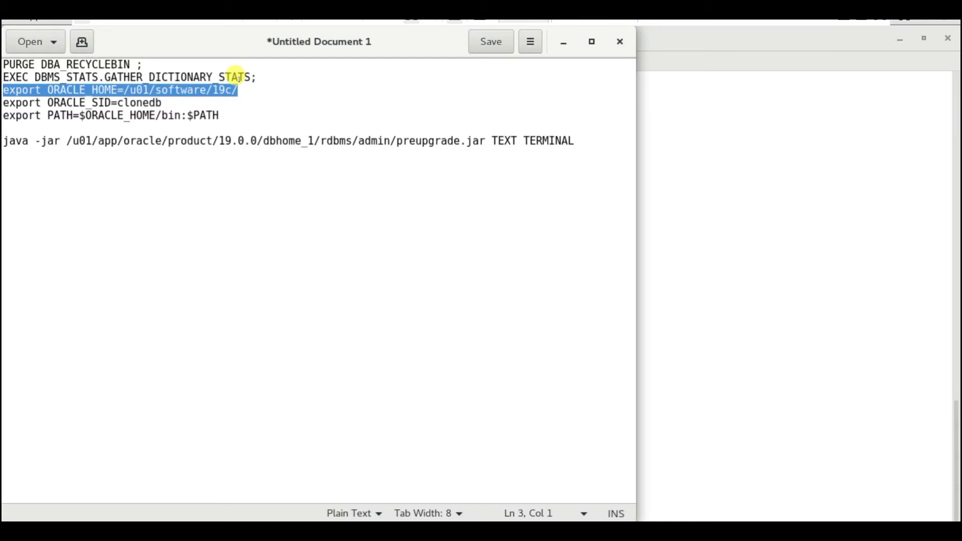
Exit SQL*Plus and export ORACLE_HOME pointing at the 19c home
key(alt+Tab)
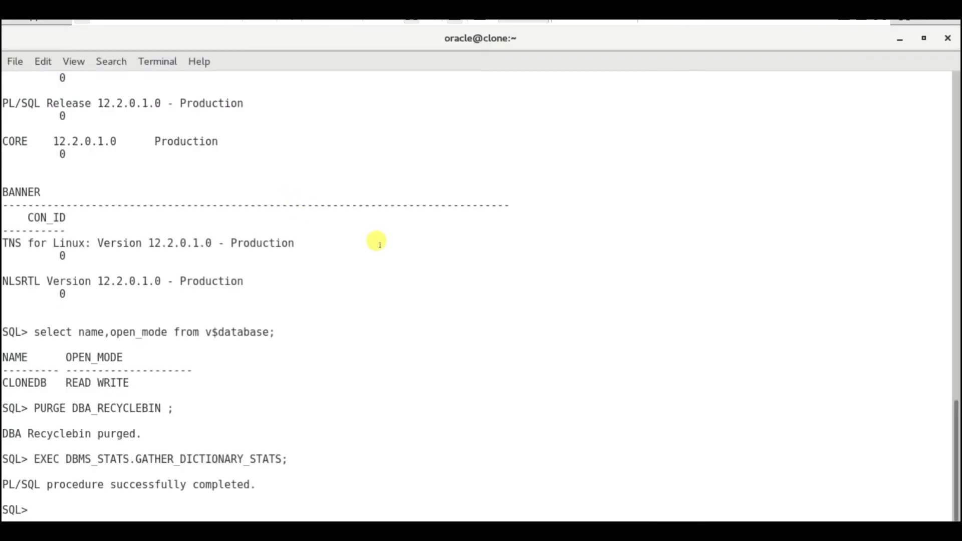
key(ctrl+d)
right_click(338, 251)
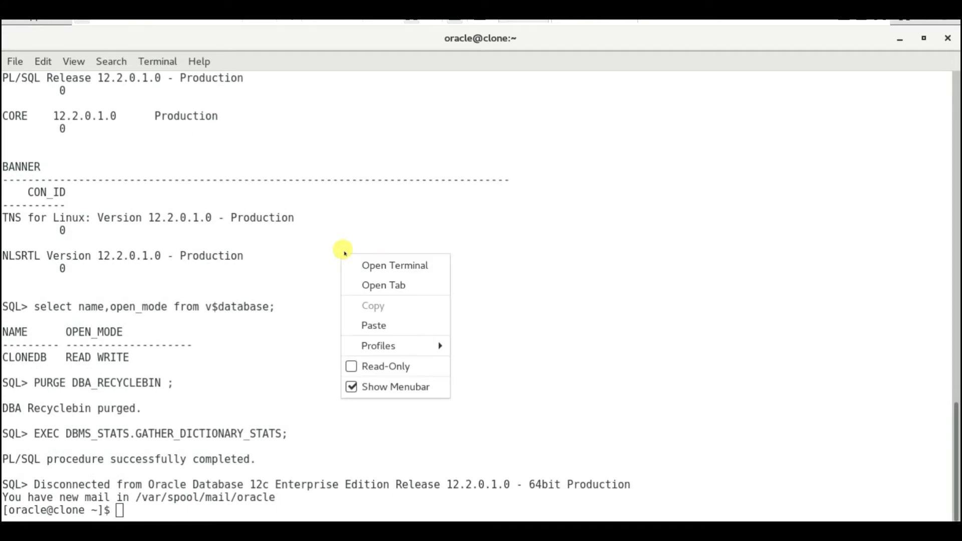
key(Return)
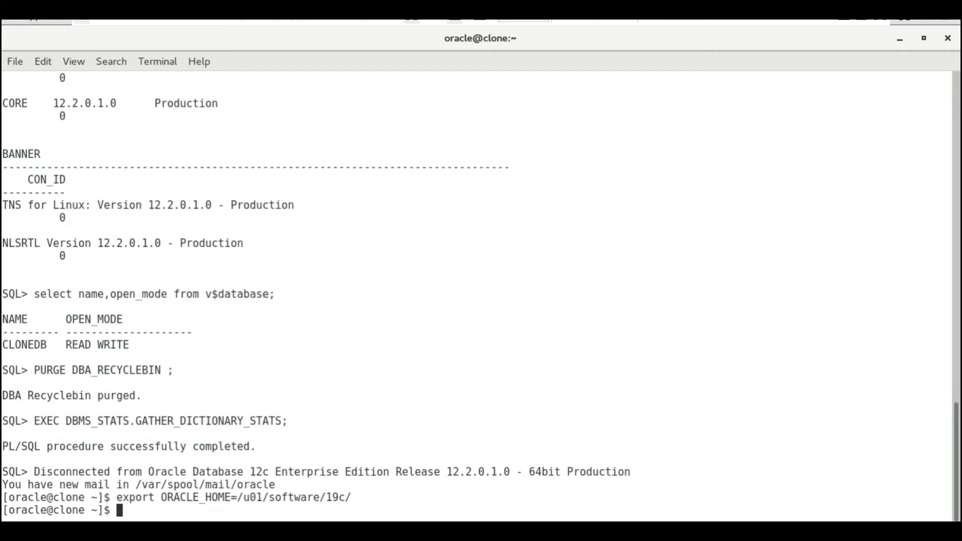
Export ORACLE_SID for clonedb and the 19c PATH, then launch dbua
key(alt+Tab)
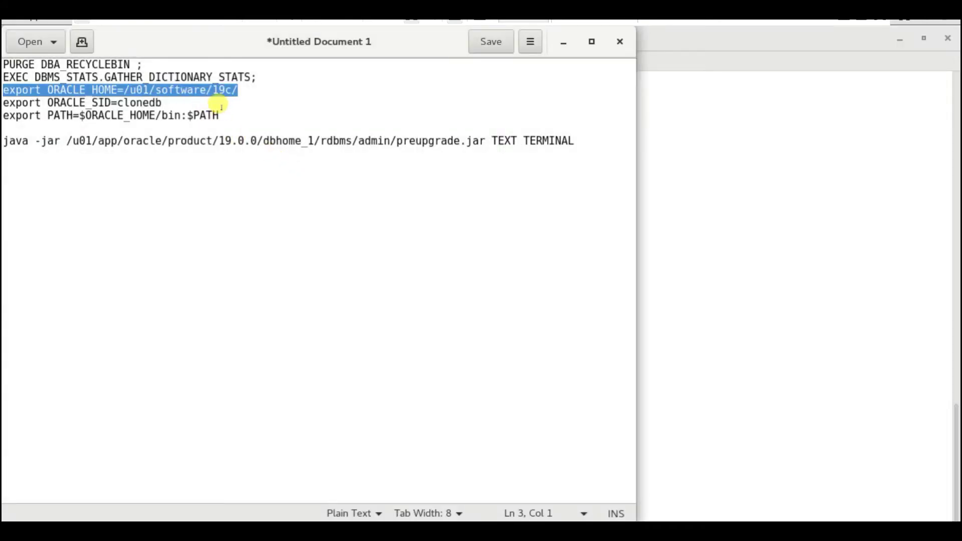
drag(220, 115, 3, 102)
key(ctrl+c)
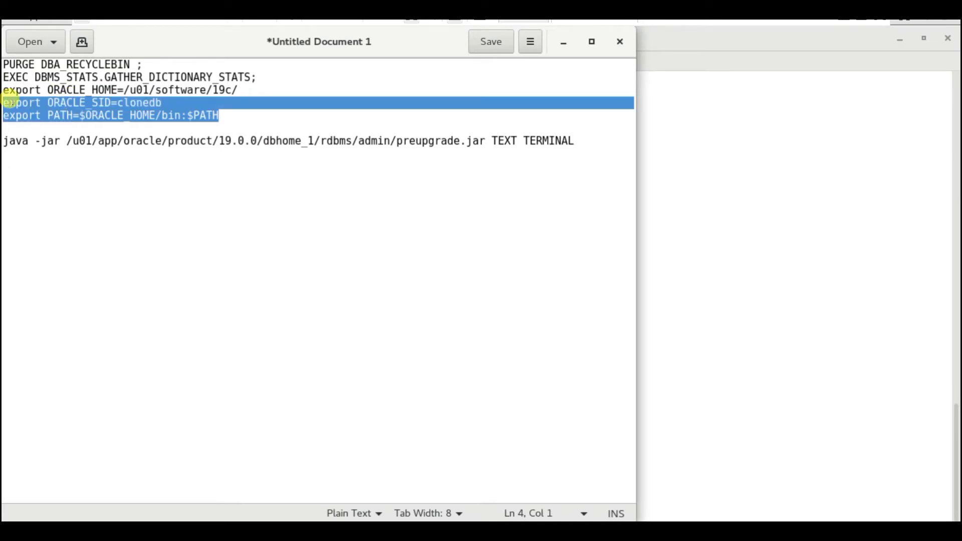
click(710, 191)
right_click(714, 193)
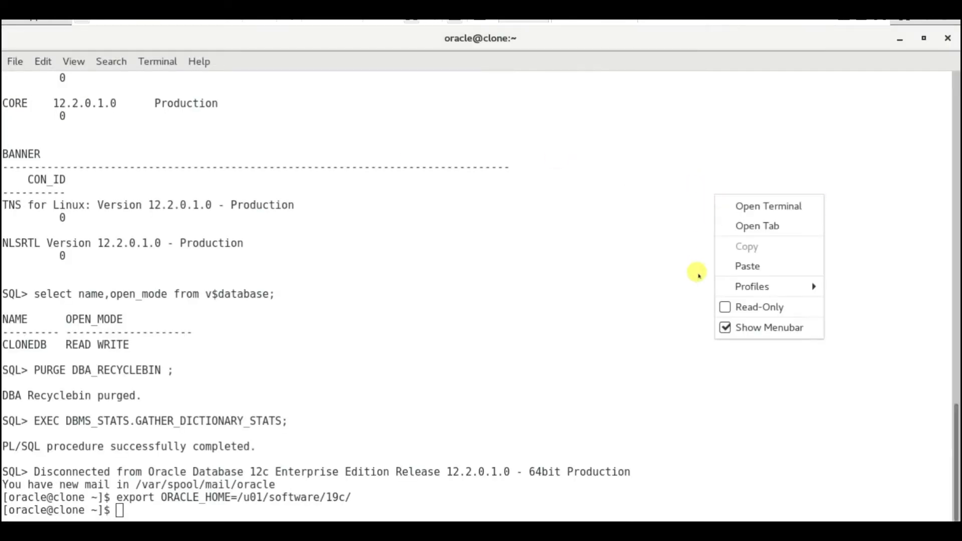
click(729, 266)
key(Return)
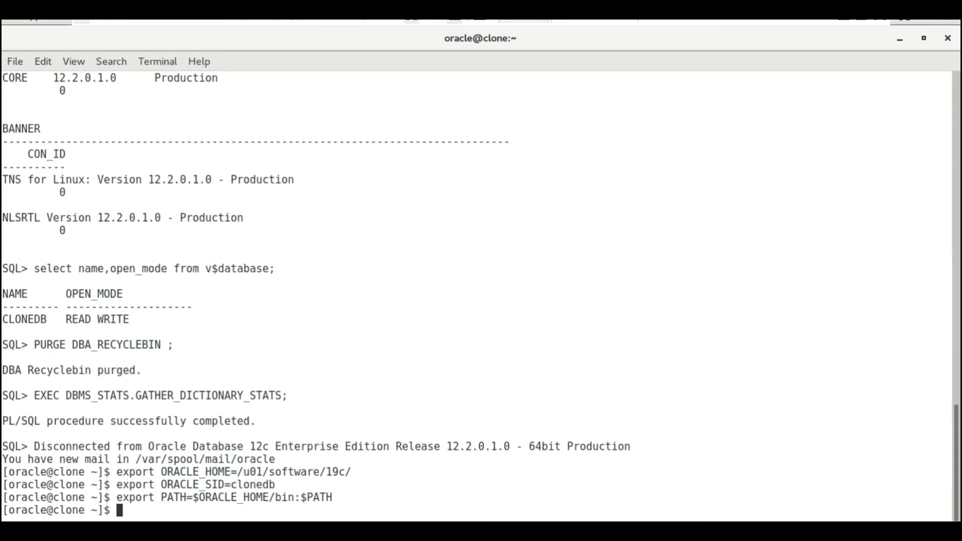
key(Return)
key(Return)
key(Return)
text(dbua)
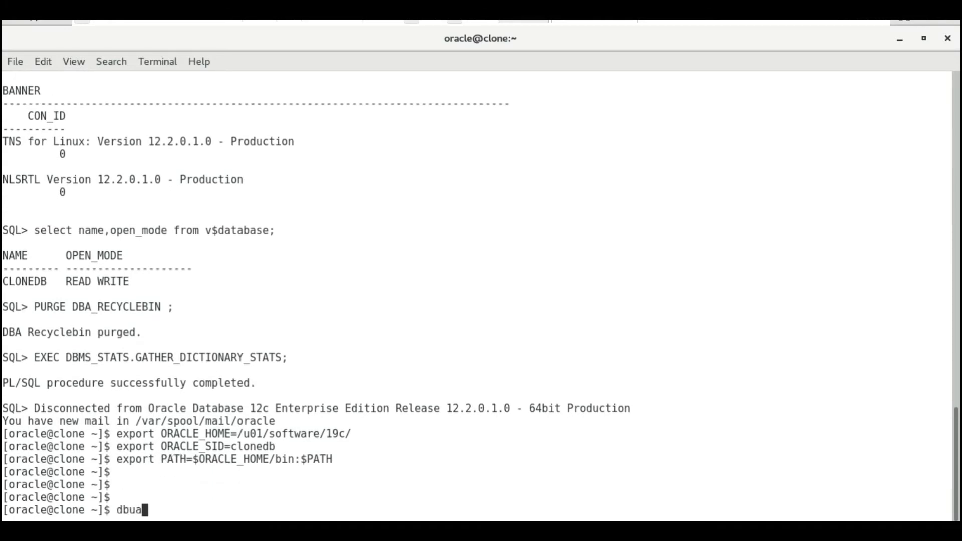
key(Return)
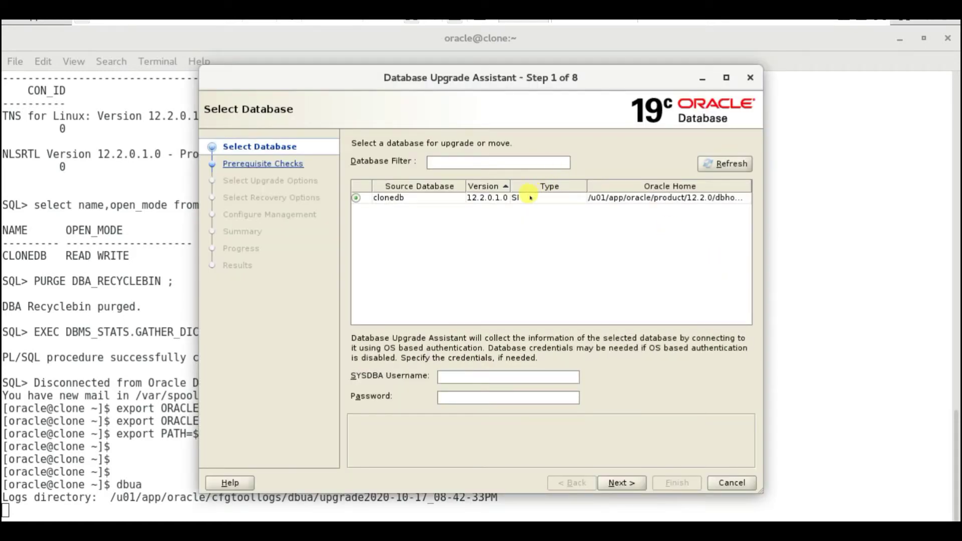
Select clonedb, enter the SYSDBA username and password, and proceed to prerequisite checks
click(492, 197)
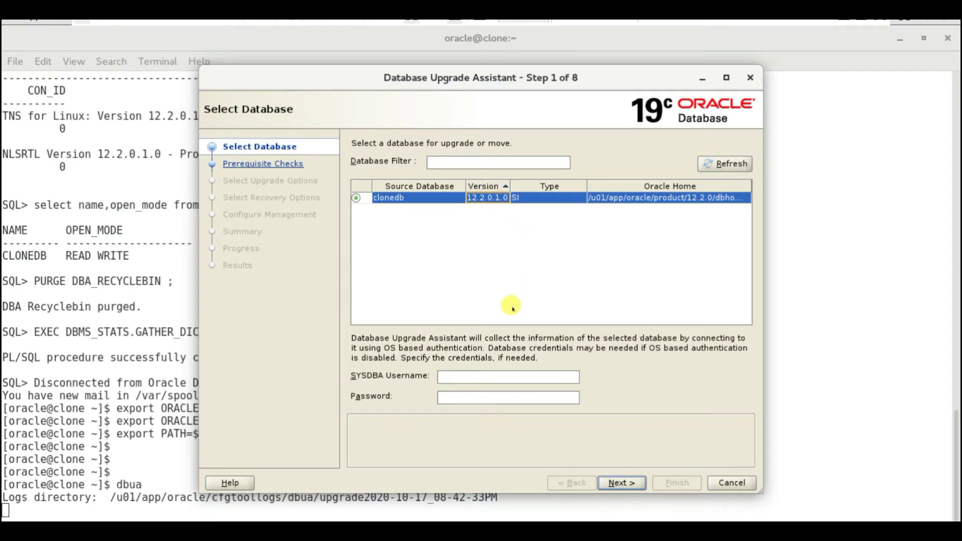
click(483, 373)
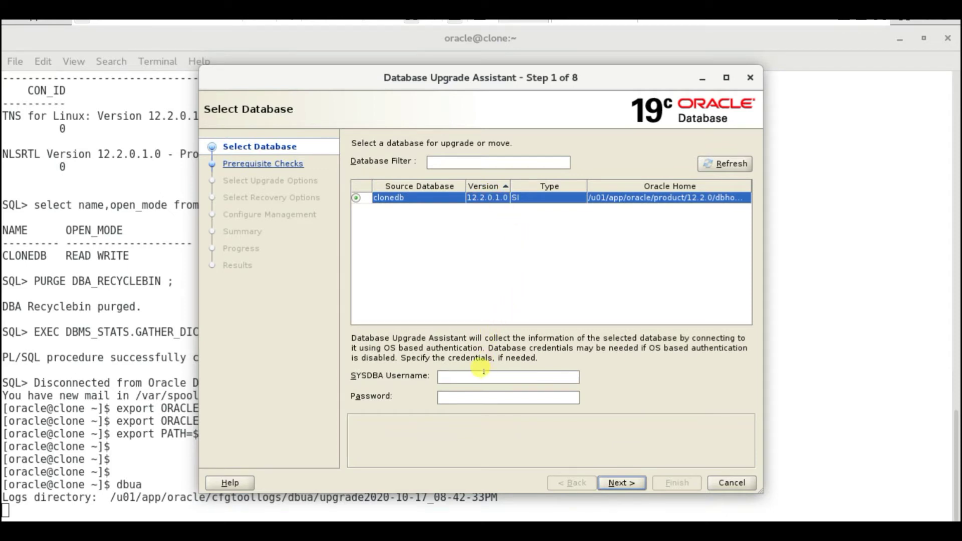
click(612, 482)
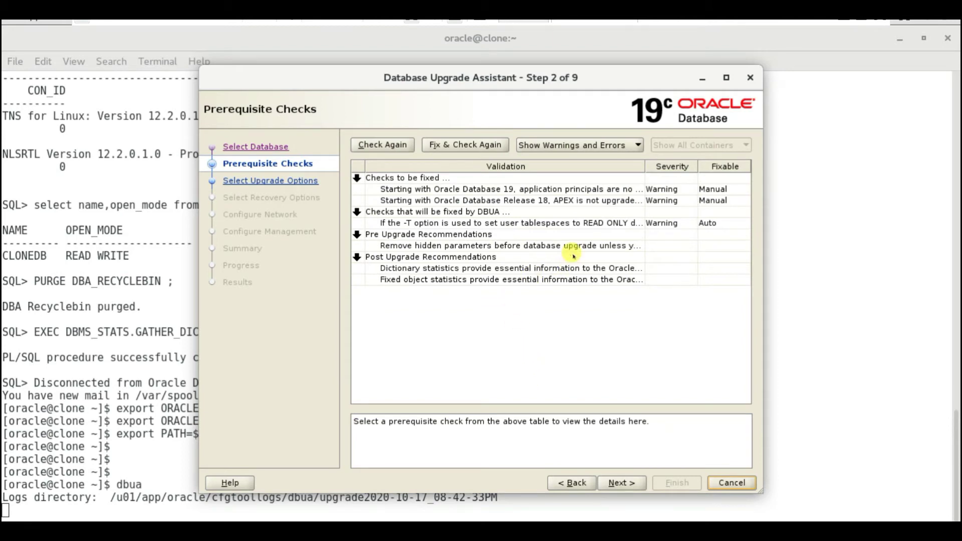
Review the application principals warning, then accept the DBT-20060 warning with Yes to continue
click(711, 193)
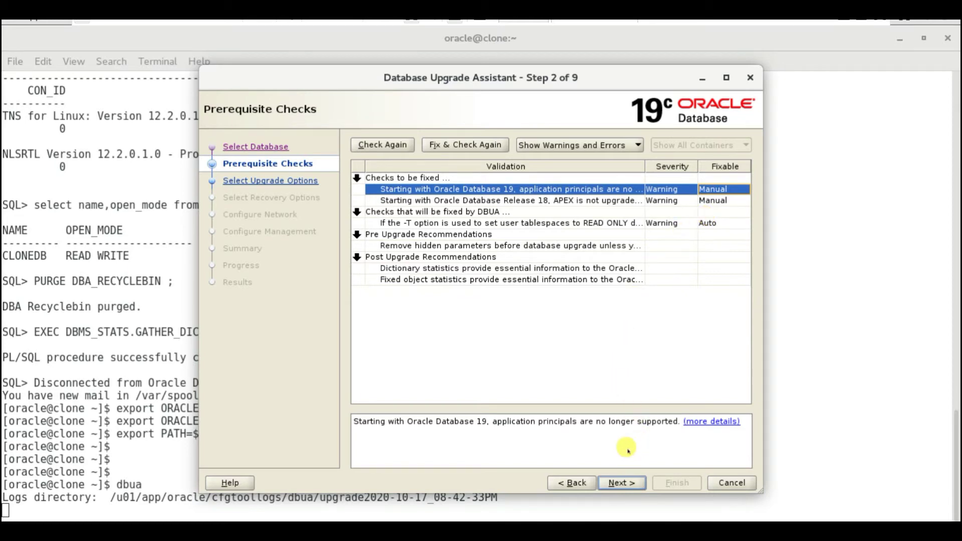
click(623, 482)
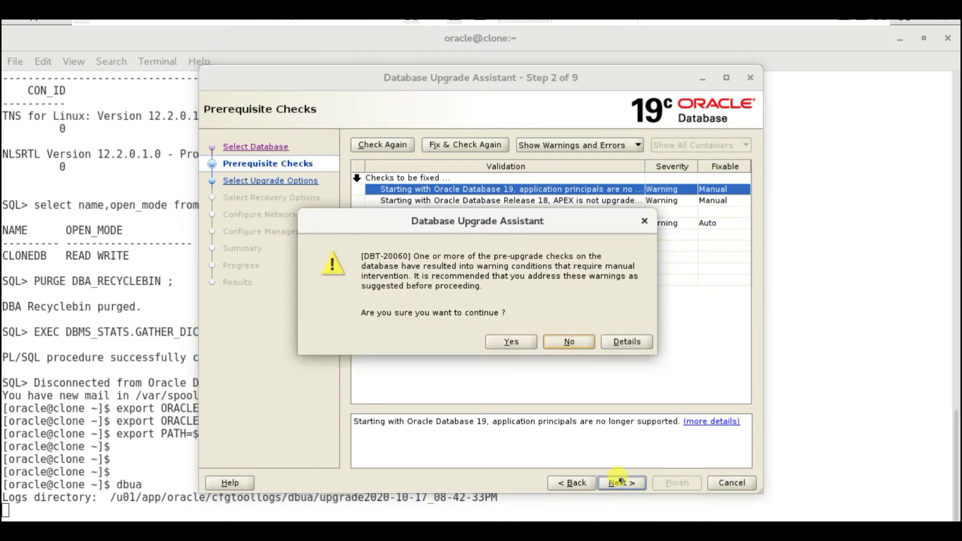
click(511, 342)
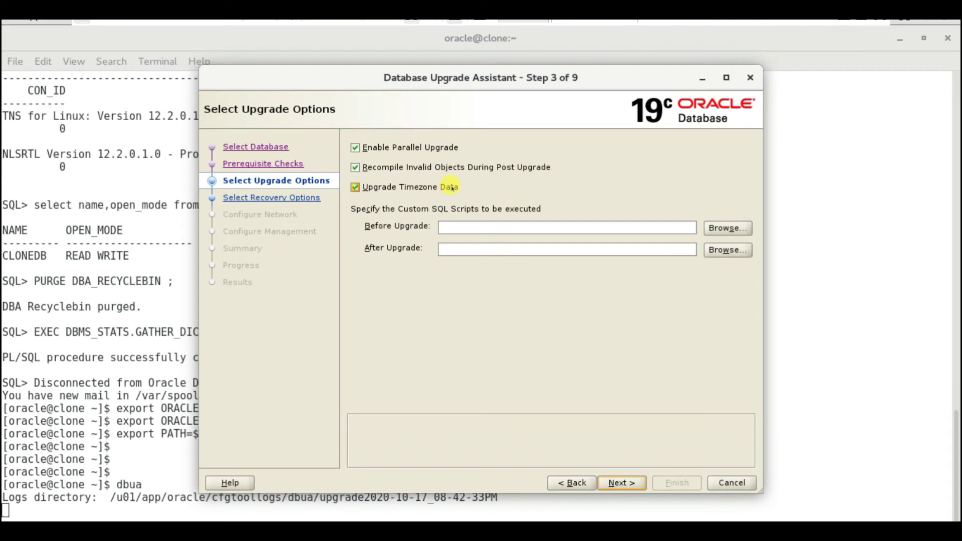
Keep parallel upgrade, invalid-object recompilation and timezone upgrade ticked and continue
click(617, 483)
click(616, 480)
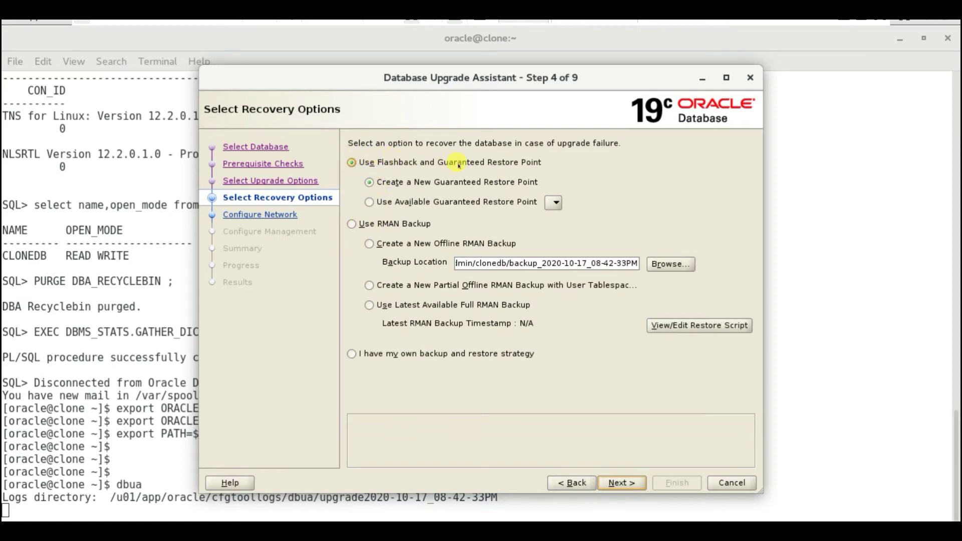
Switch recovery to Use RMAN Backup with a new offline backup and continue
click(397, 223)
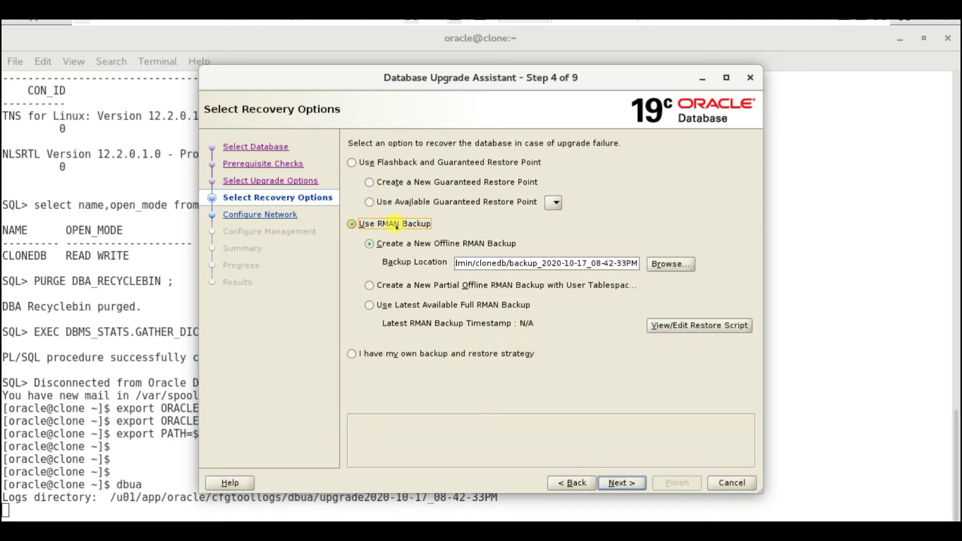
click(619, 483)
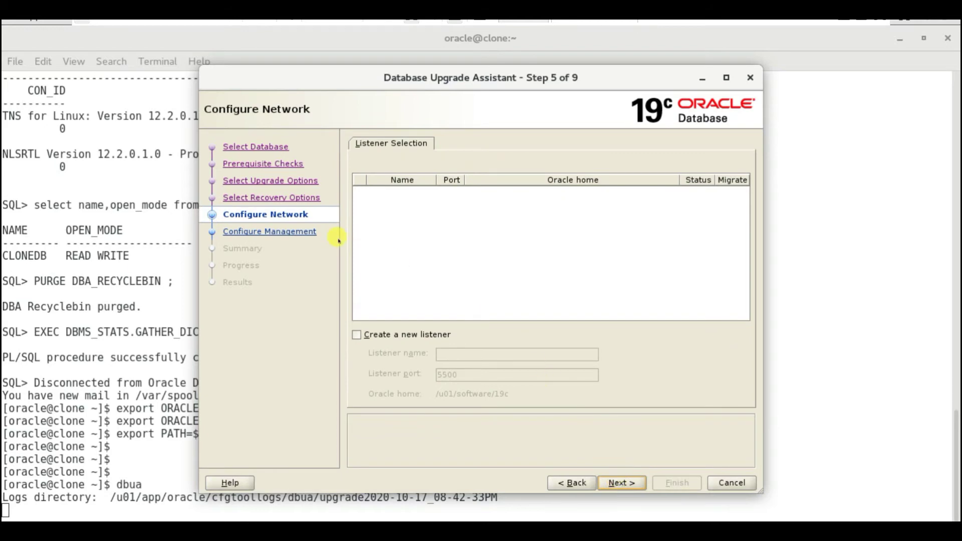
Keep the listener defaults and untick Configure EM database express before continuing
click(611, 482)
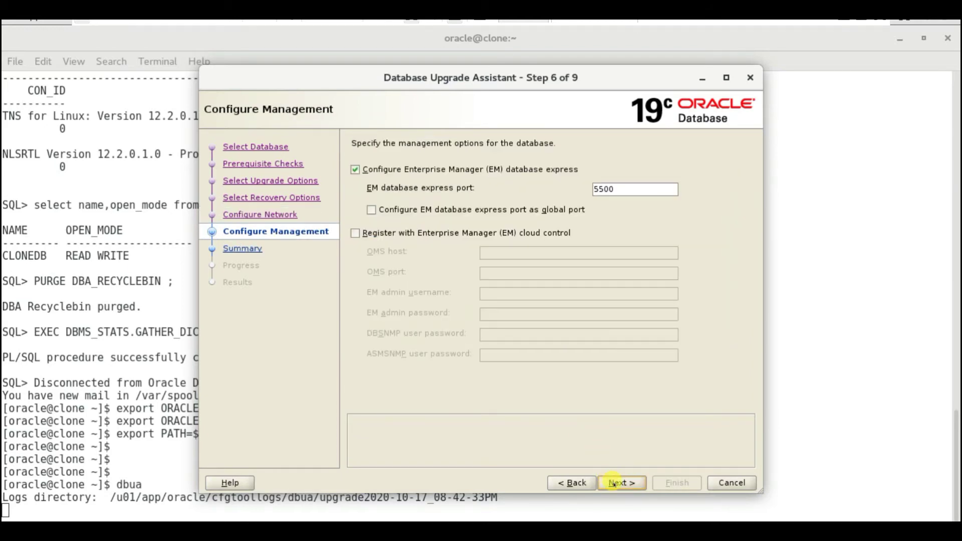
click(357, 170)
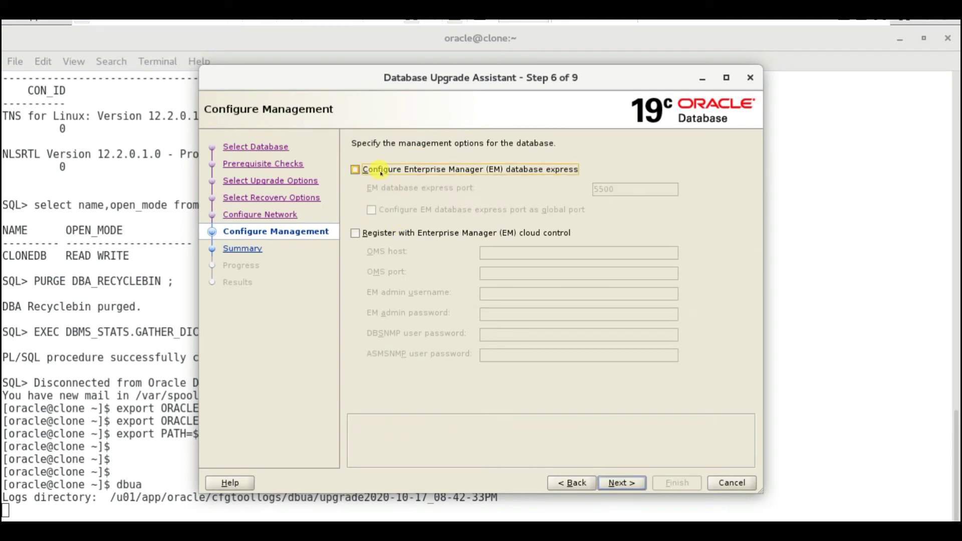
click(612, 475)
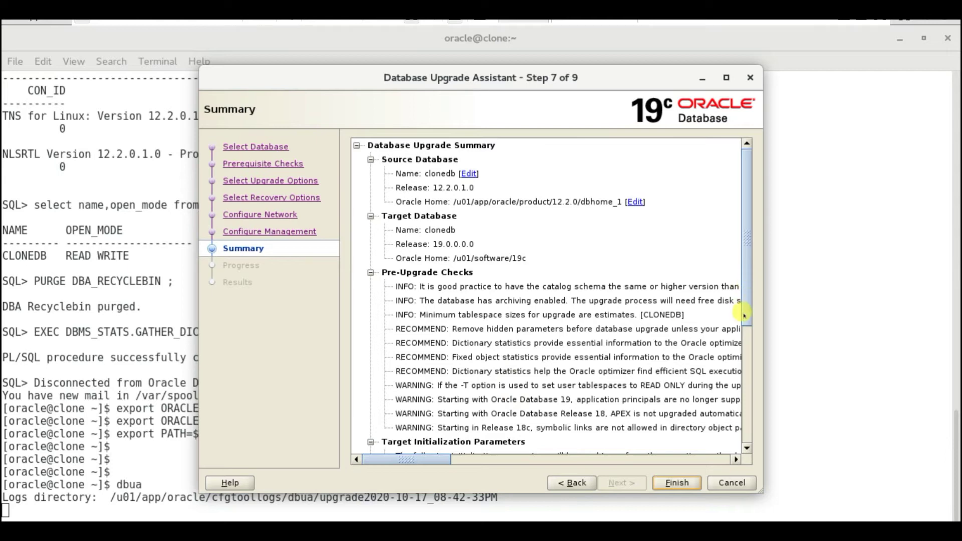
Review the clonedb 12.2.0.1.0 to 19.0.0.0.0 summary and click Finish to upgrade
drag(745, 307, 740, 440)
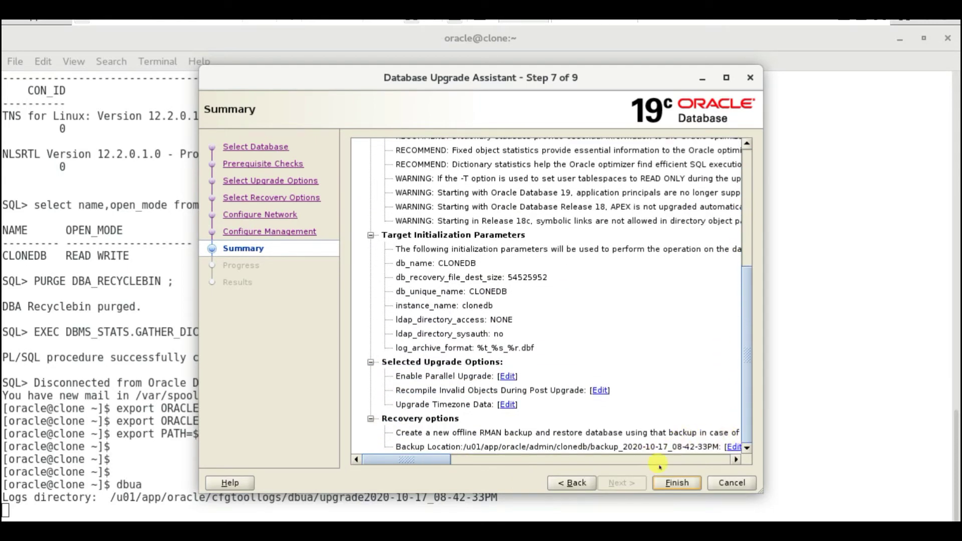
click(676, 482)
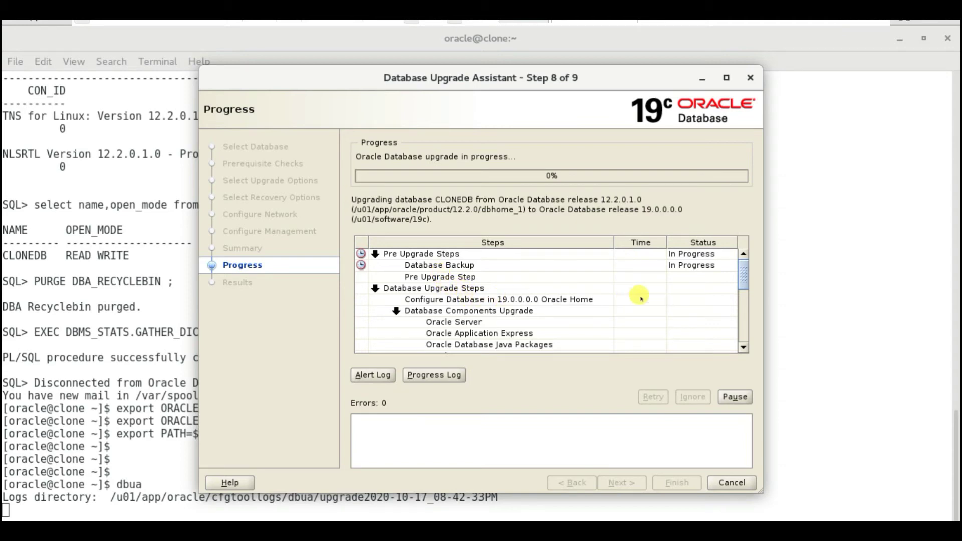
Follow the CLONEDB upgrade progress in the Steps table, then leave VMware full-screen view
mouse_move(743, 281)
mouse_down()
mouse_move(745, 311)
mouse_move(745, 287)
mouse_up()
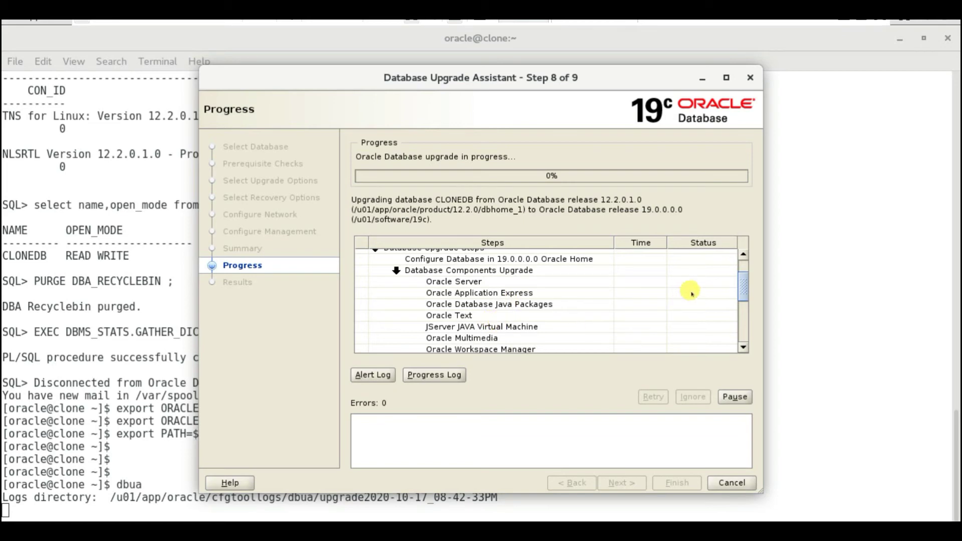
drag(743, 289, 747, 322)
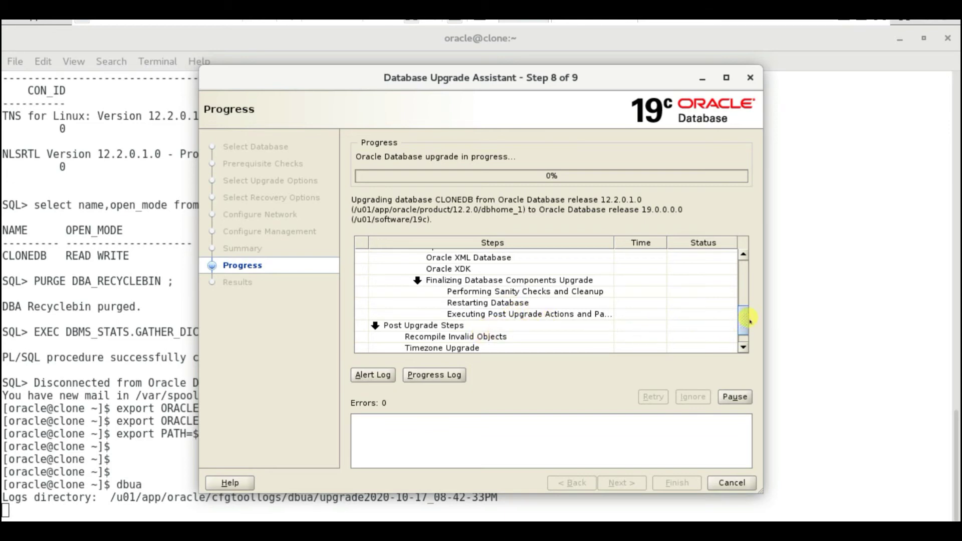
drag(744, 320, 746, 331)
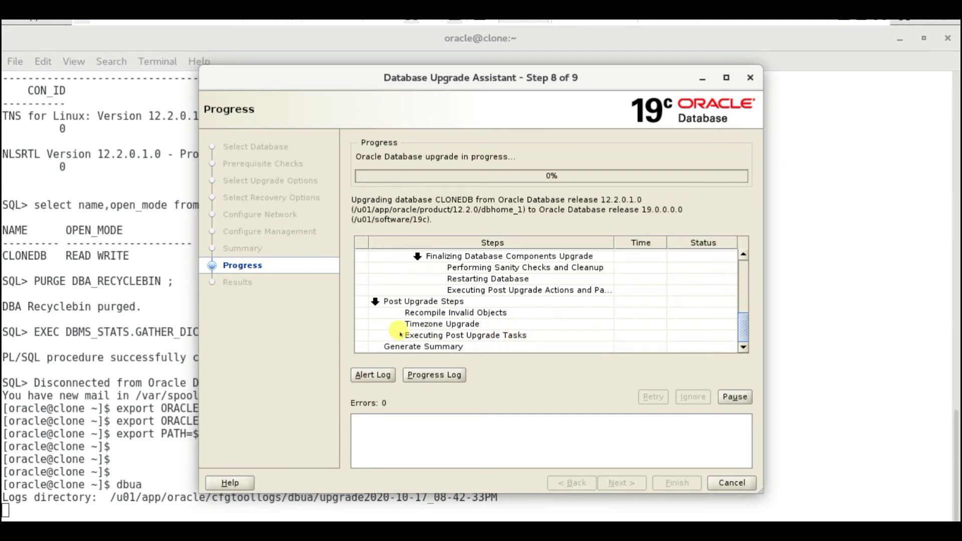
scroll(744, 299, up, 1)
scroll(745, 298, up, 10)
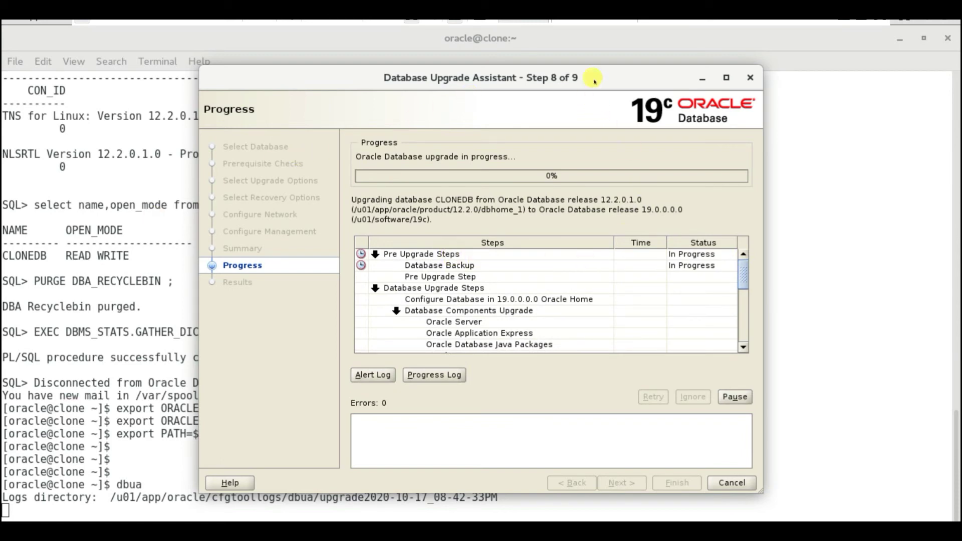
click(858, 25)
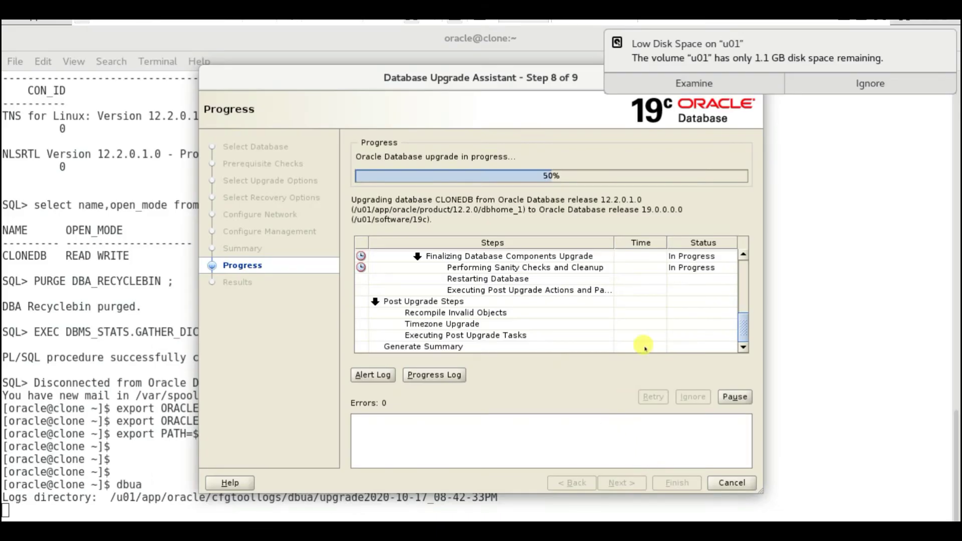
Scroll the progress Steps while clonedb's upgrade runs to 100% and reaches Step 9 Results
drag(741, 319, 741, 270)
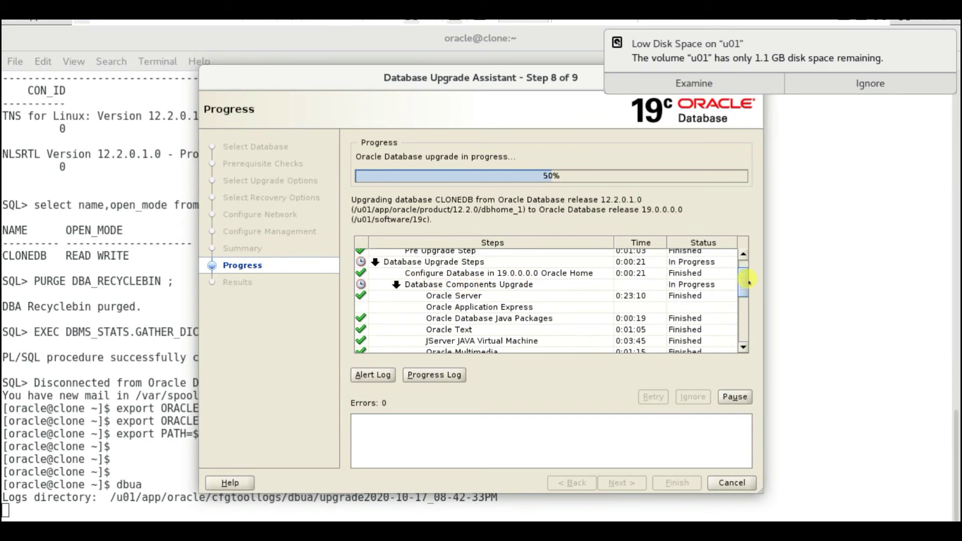
drag(743, 278, 743, 307)
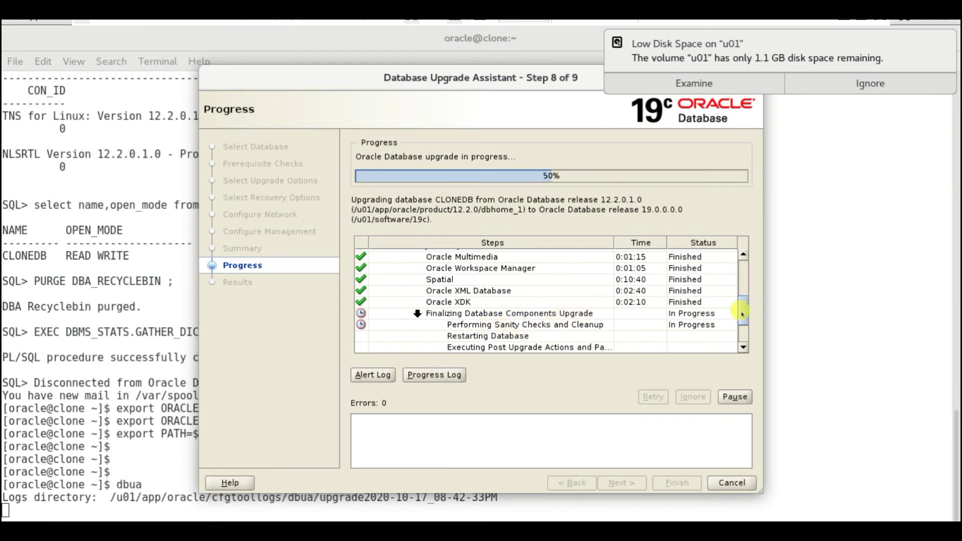
scroll(742, 316, down, 1)
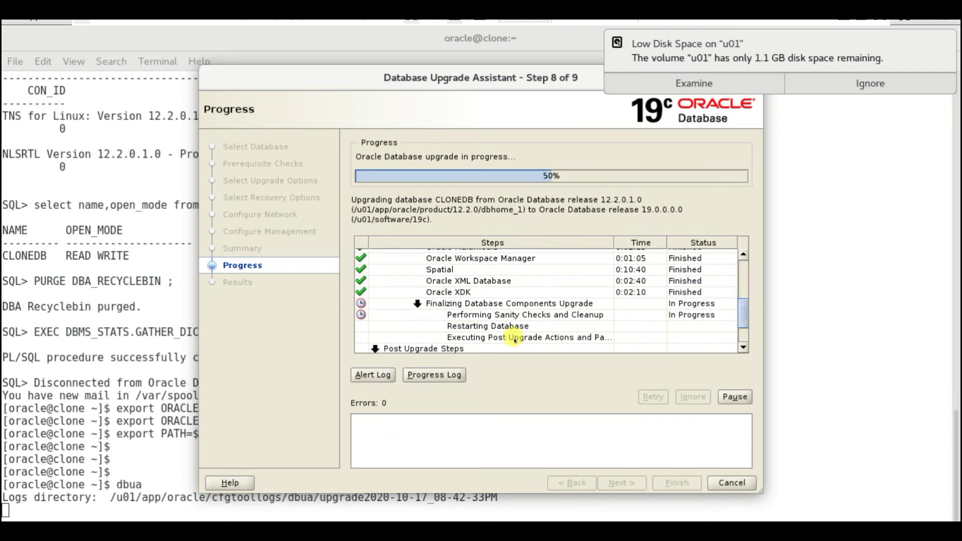
scroll(743, 318, down, 4)
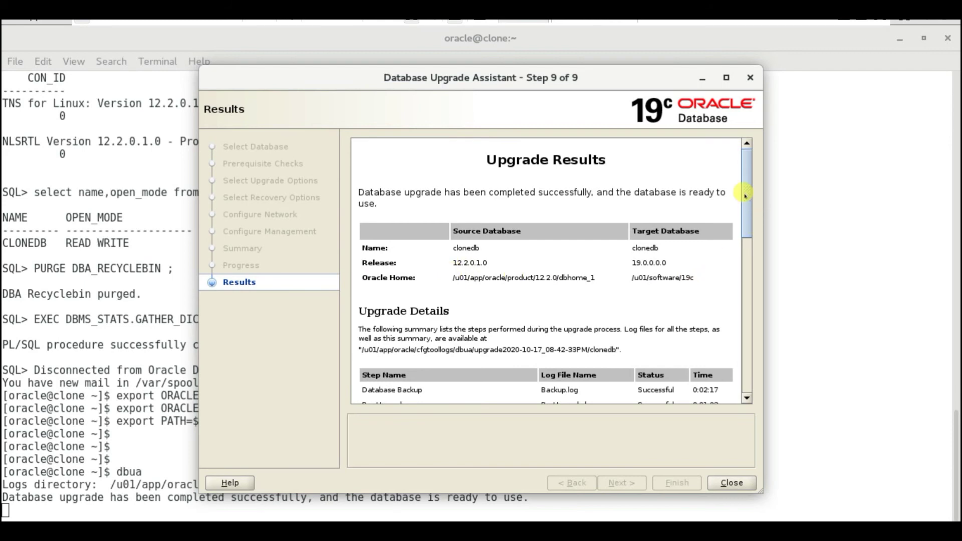
Review the results (2:11:06 total, timezone 14 to 32), then close DBUA
drag(745, 196, 744, 247)
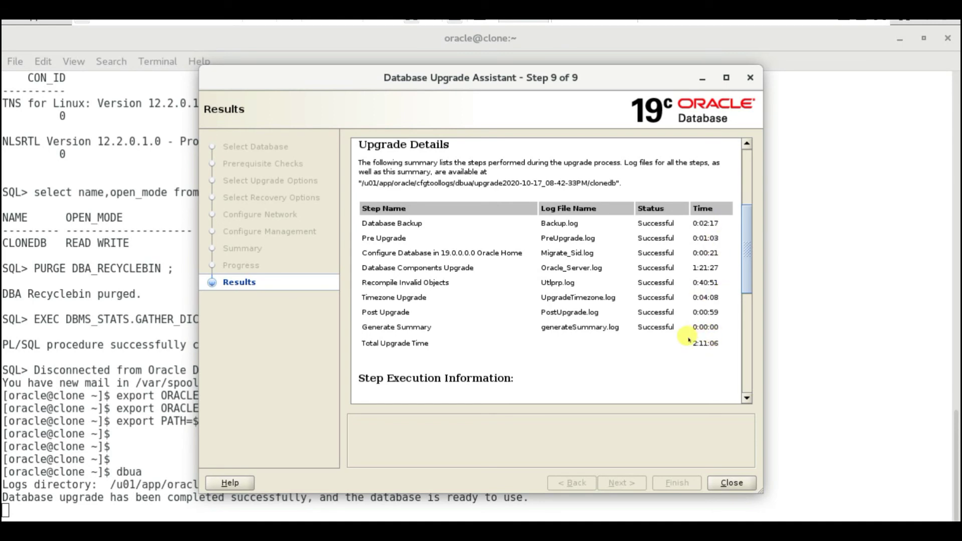
drag(742, 262, 752, 386)
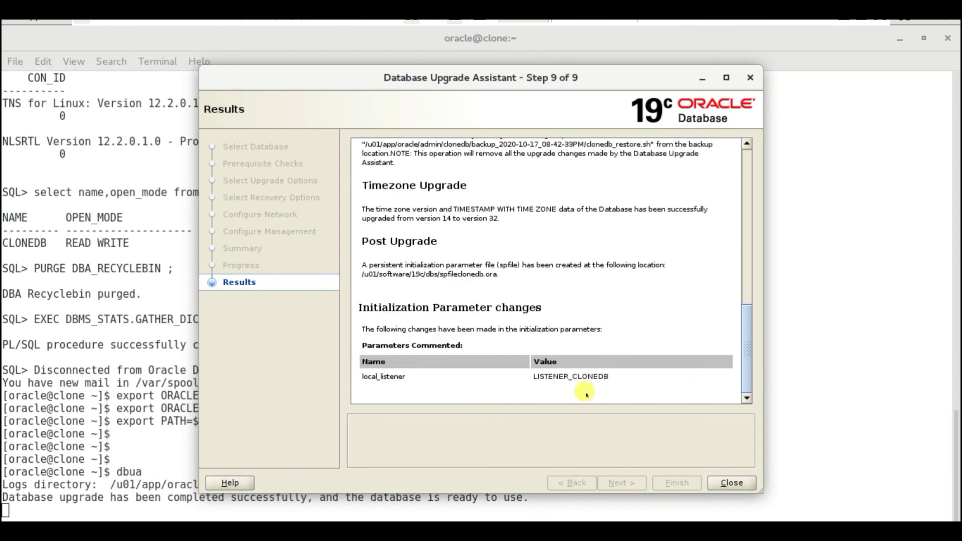
click(731, 482)
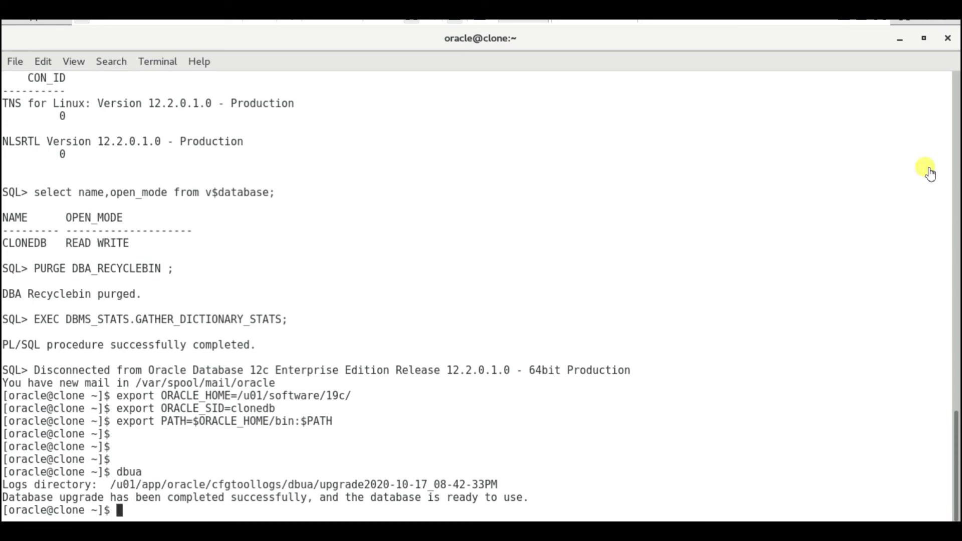
Run ps -ef|grep pmon to confirm the clonedb instance is running
text(pp)
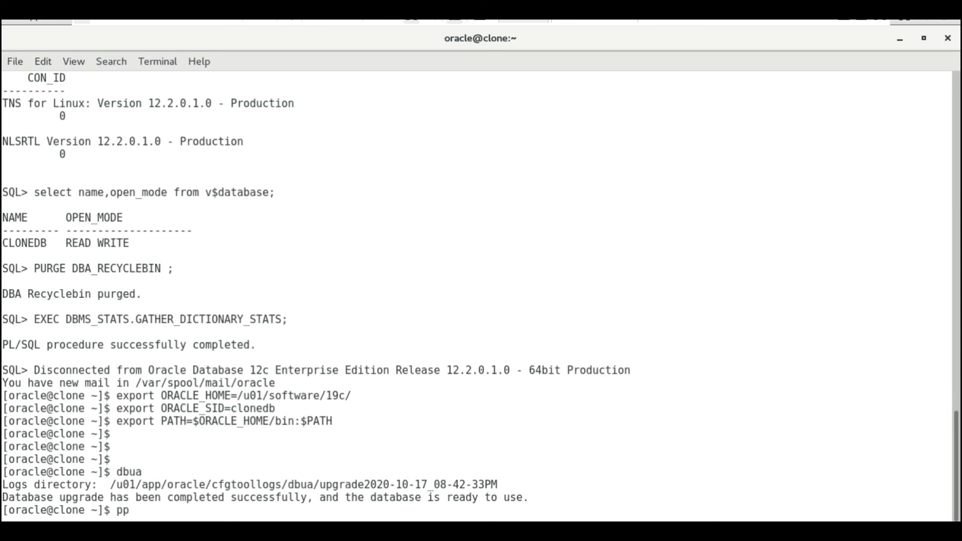
key(BackSpace)
text(s -ef|grep pmon)
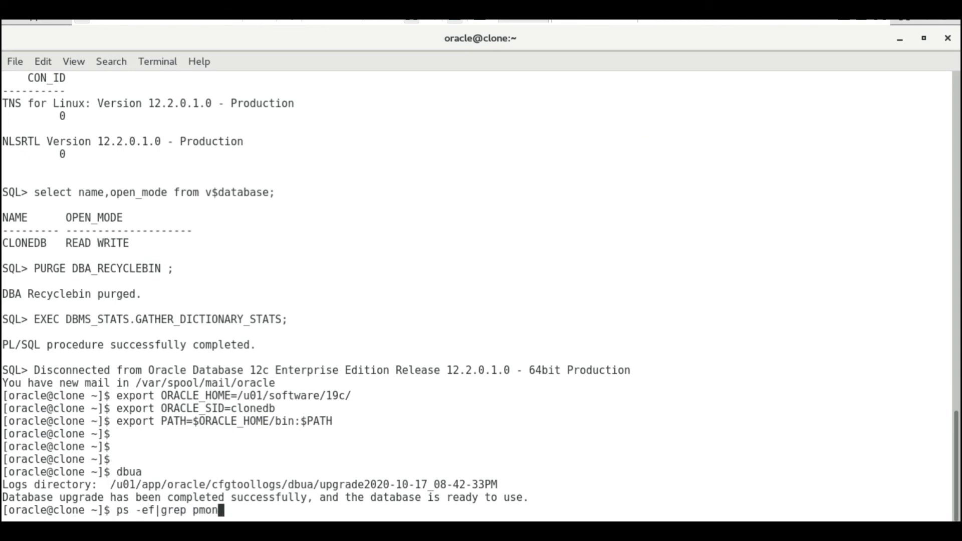
key(Return)
Display /etc/oratab from the home directory and select clonedb's /u01/software/19c path
text(cd)
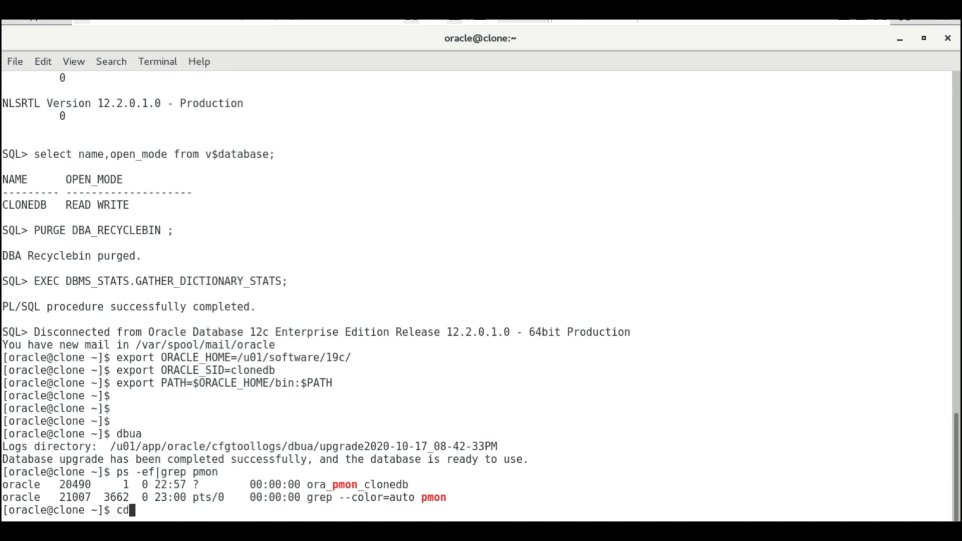
key(Return)
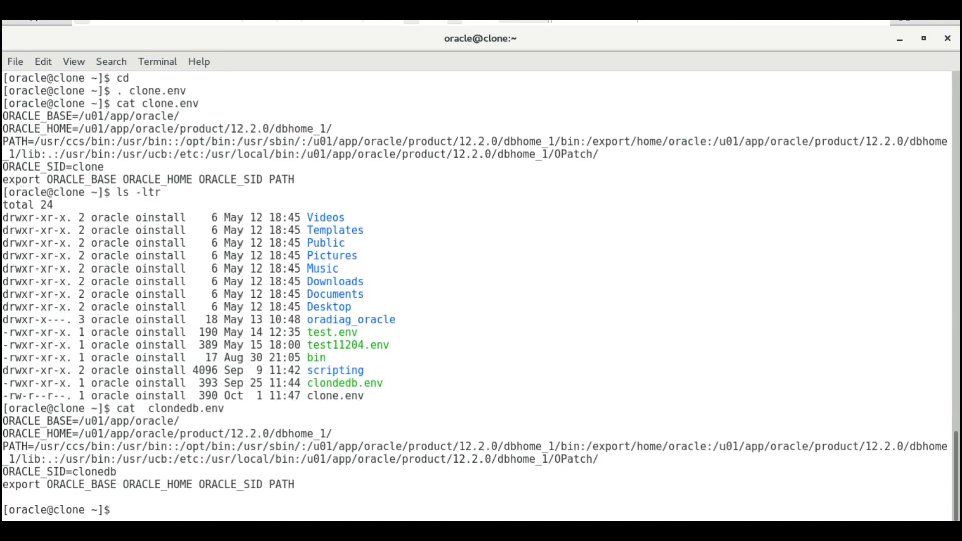
text(cat /etc/oratab)
key(Return)
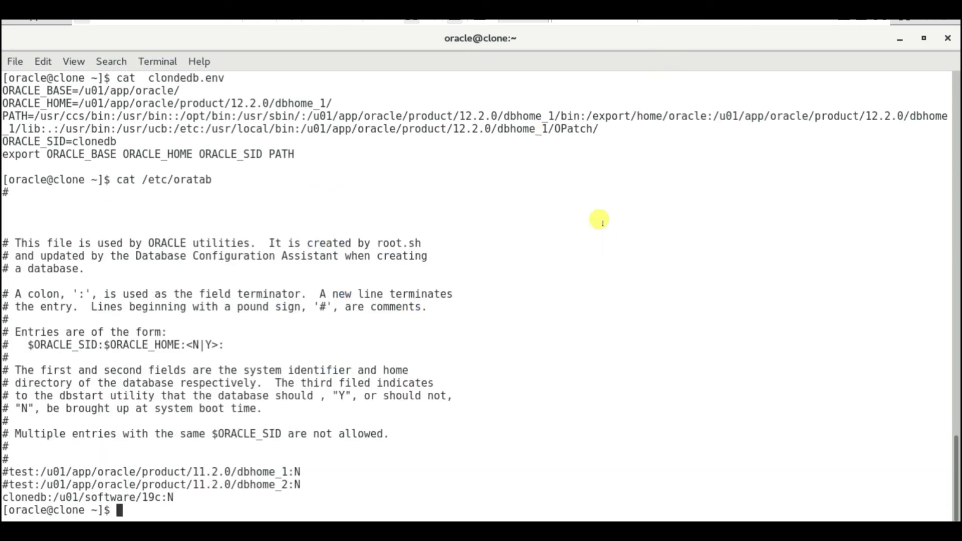
double_click(75, 496)
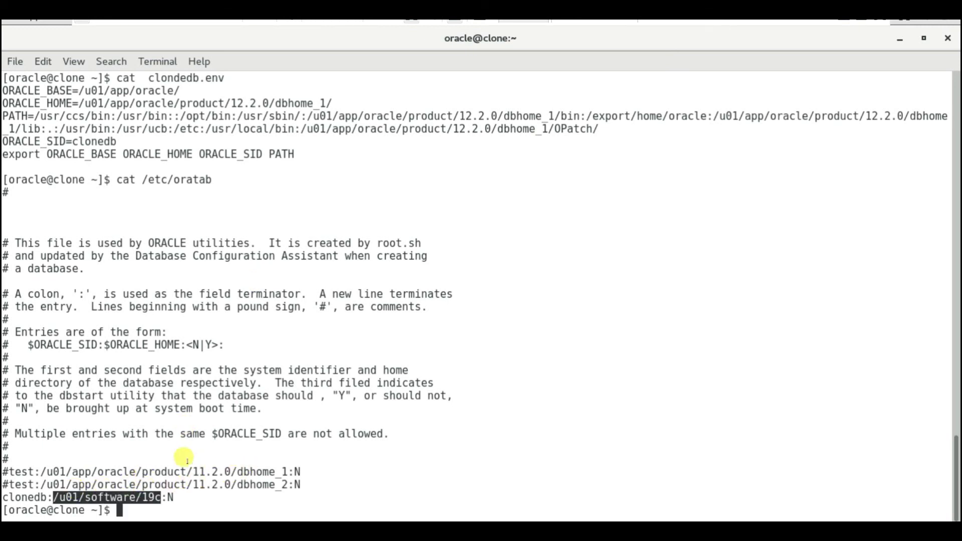
Run . oraenv with SID clonedb, then connect with sqlplus '/as sysdba'
text(. oran)
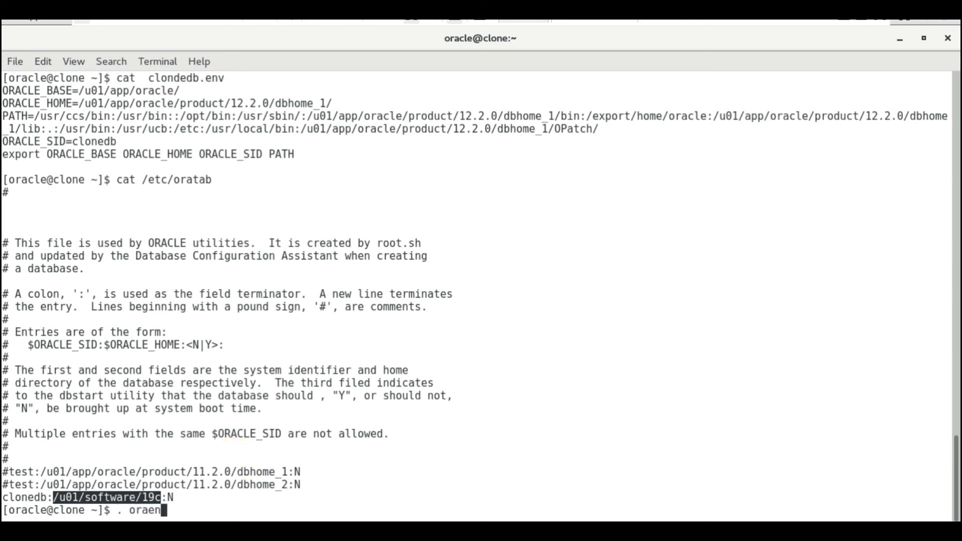
text(nv)
key(Return)
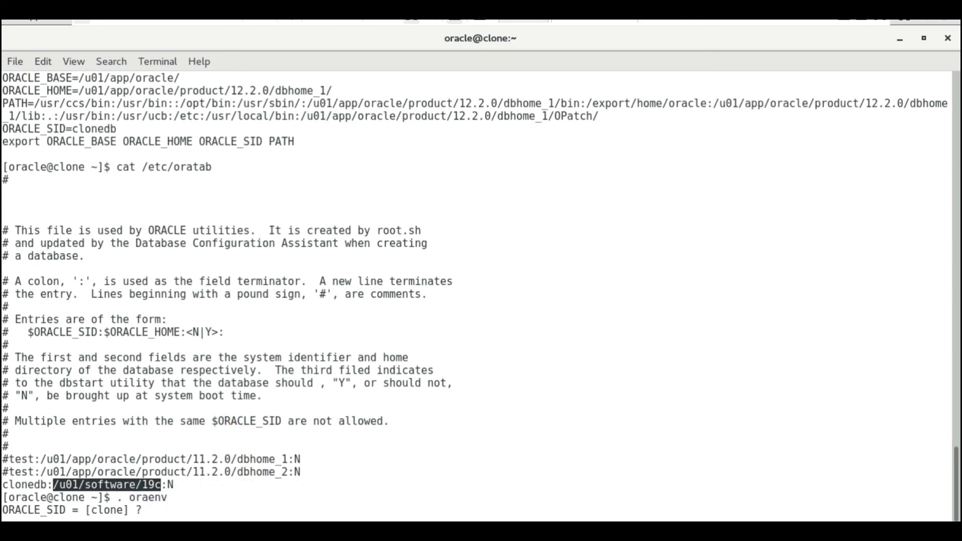
key(Return)
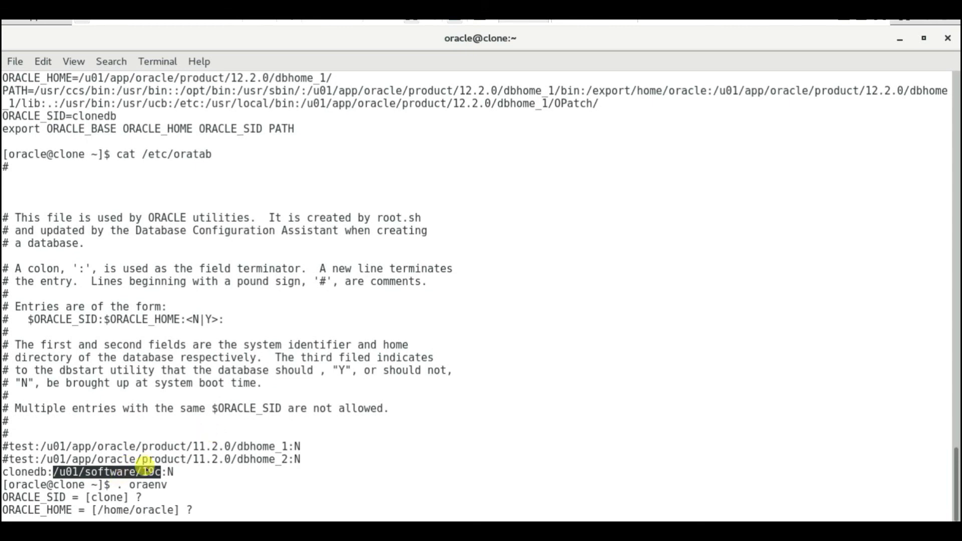
right_click(145, 467)
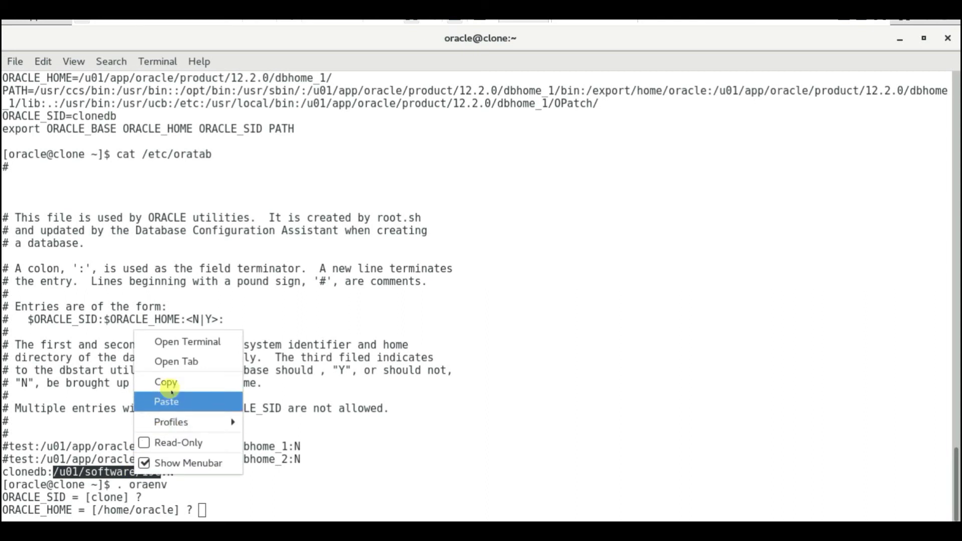
click(177, 378)
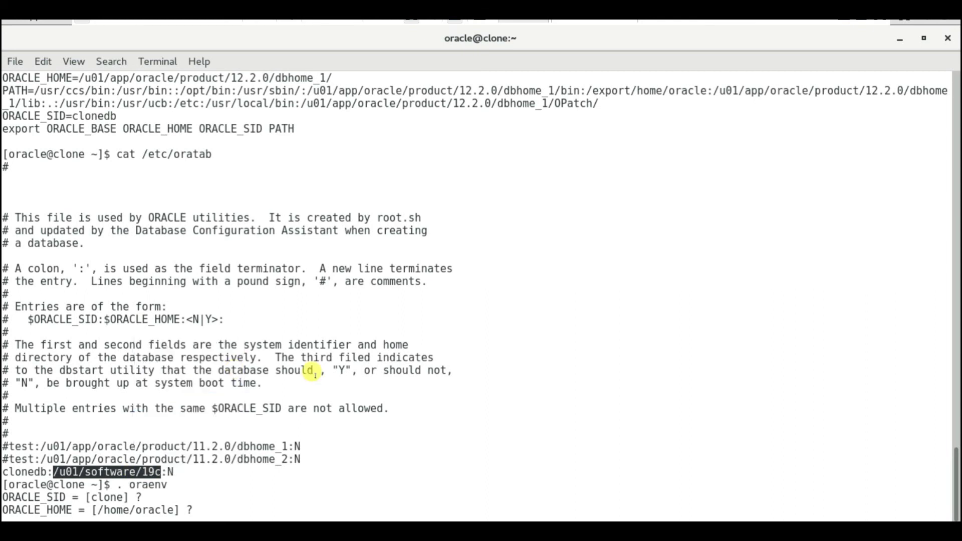
key(ctrl+c)
key(Up)
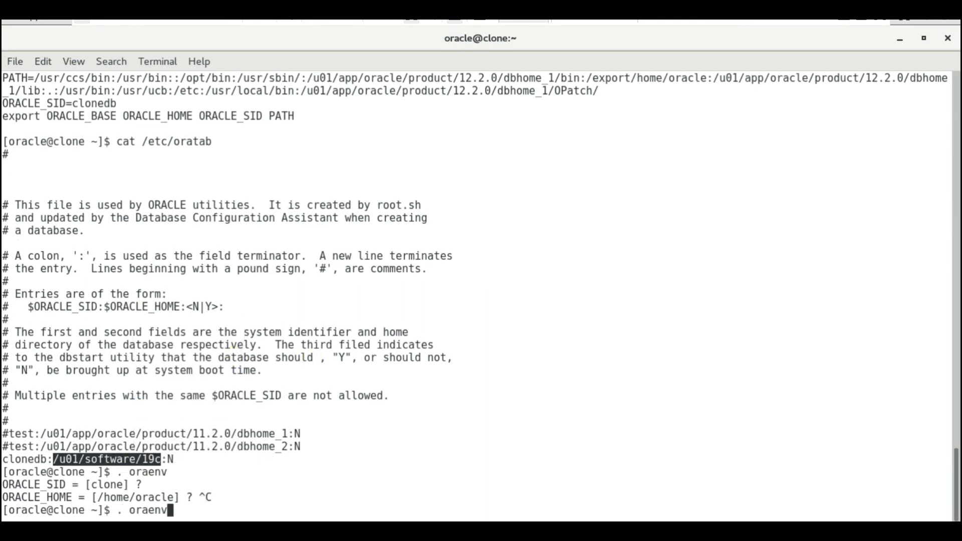
key(Return)
text(clone] ? clo)
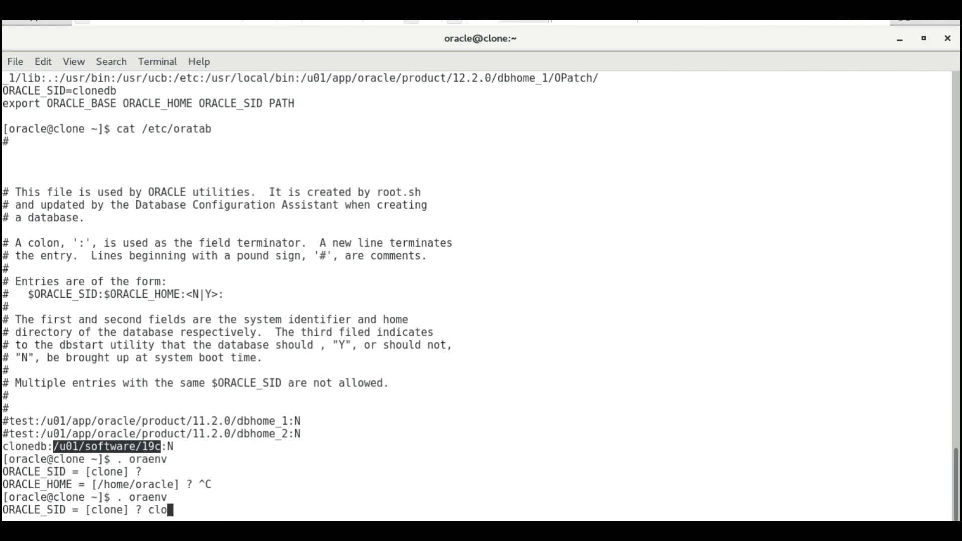
text(nedb)
key(Return)
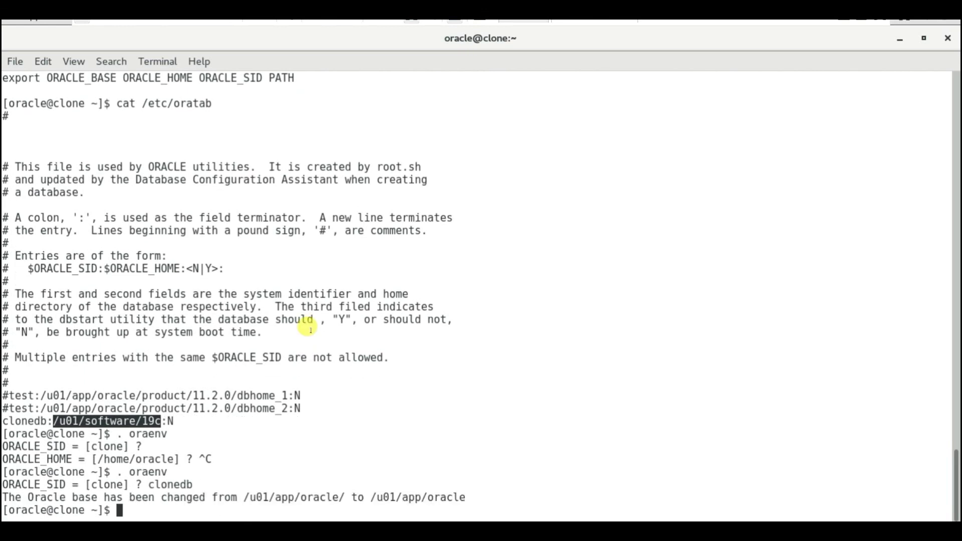
text(sqlplus '/as)
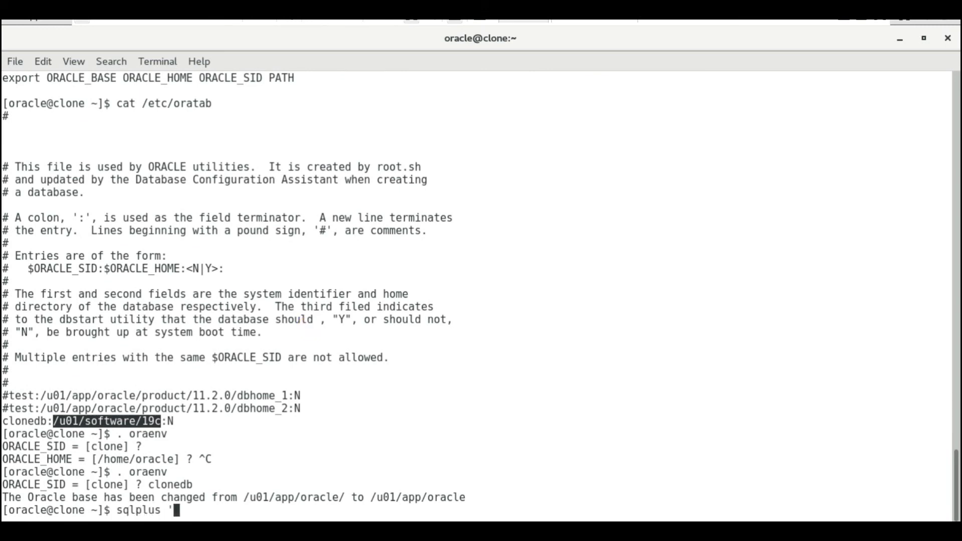
text( sysdba')
text(select)
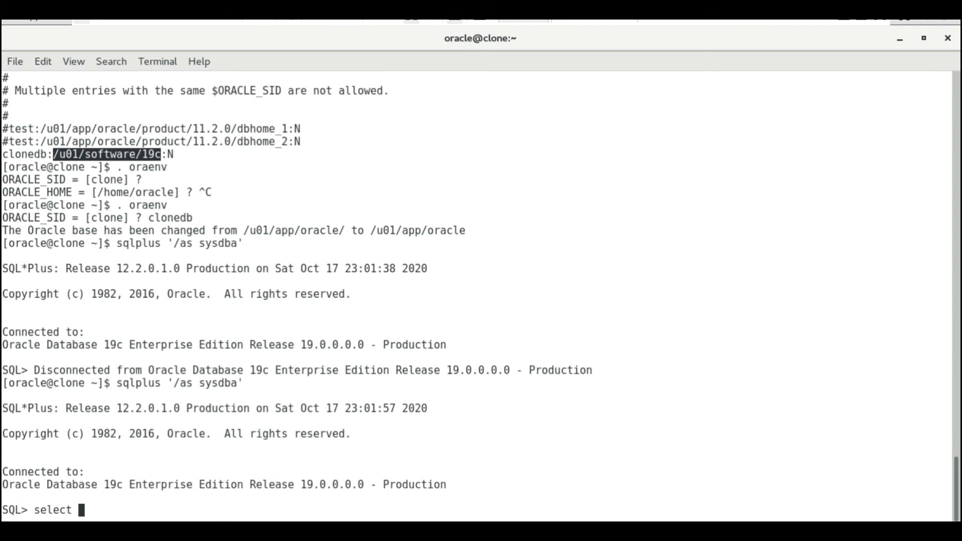
text( * from v$version;)
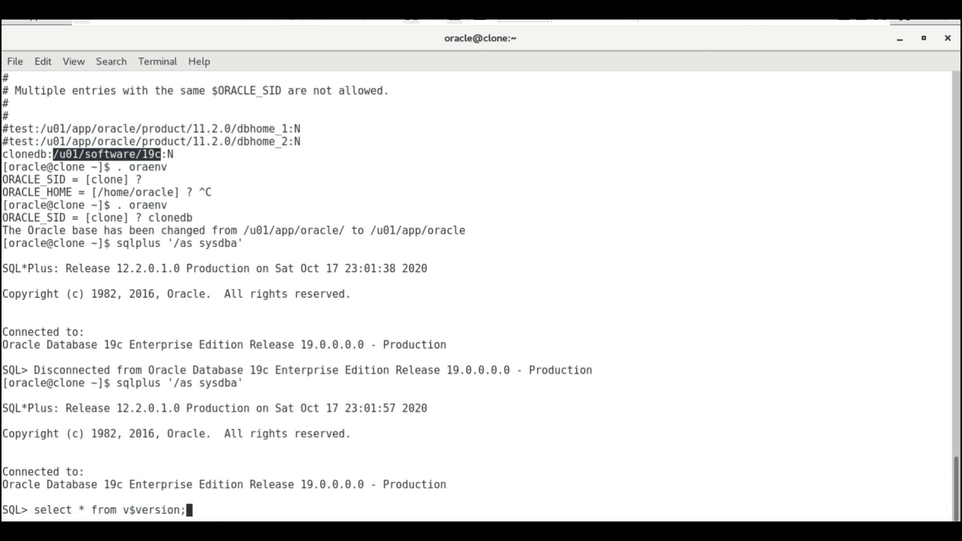
Query v$version and highlight the 19.3.0.0.0 version in the banner
key(Return)
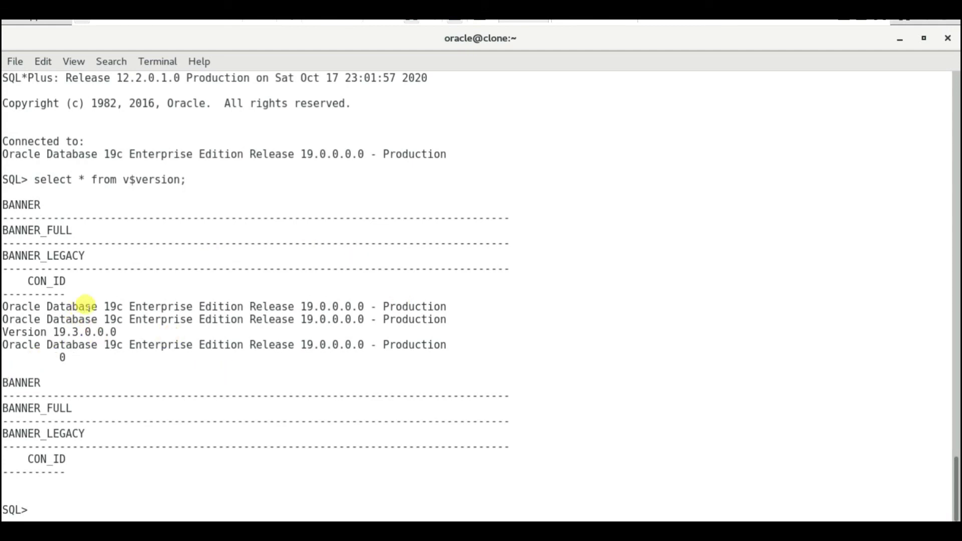
drag(6, 306, 293, 350)
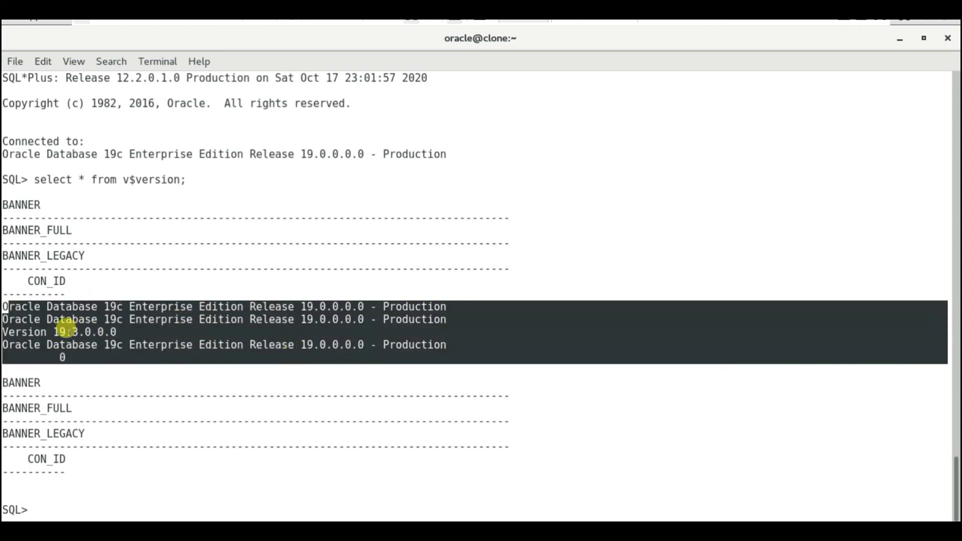
click(57, 328)
drag(53, 331, 88, 331)
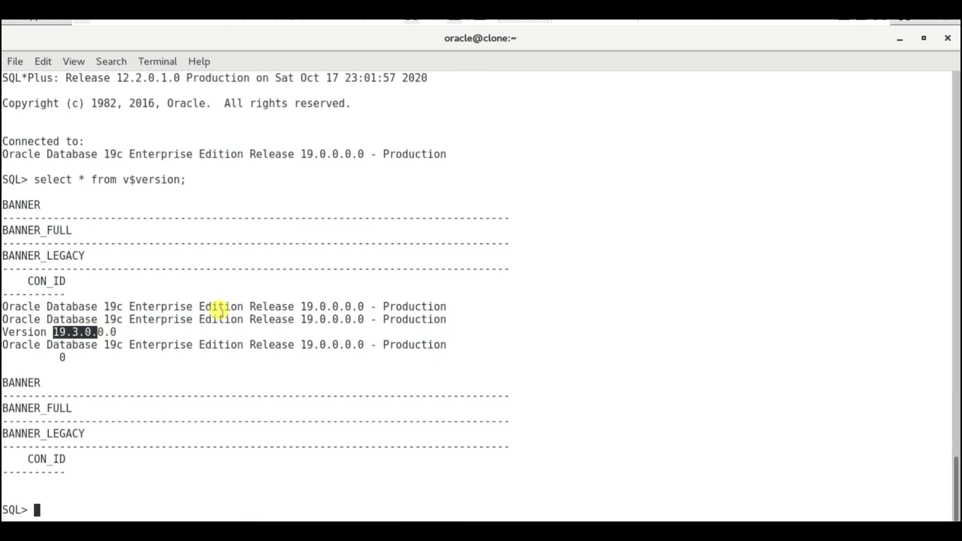
Query name,open_mode from v$database to confirm READ WRITE, then exit SQL*Plus
text(select nam)
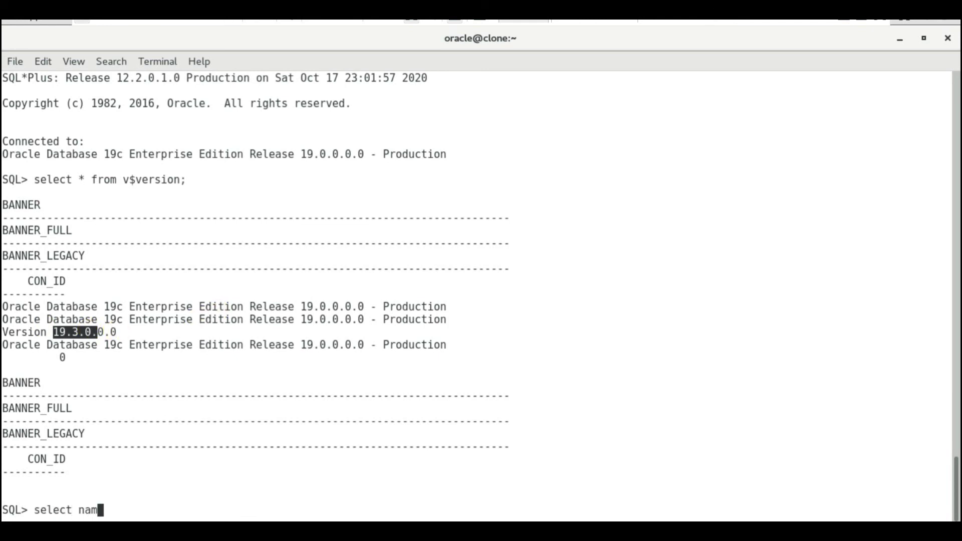
text(e,open_mode from v)
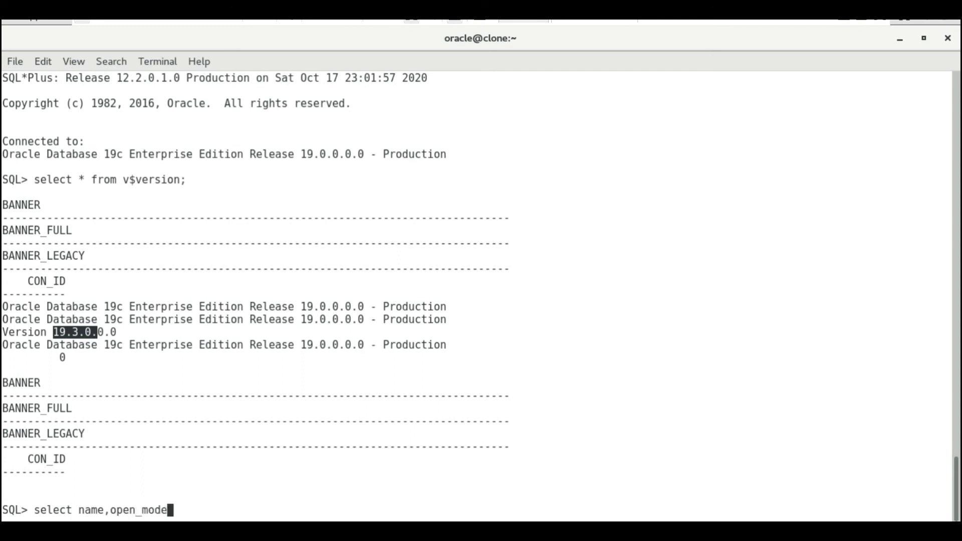
text(tba)
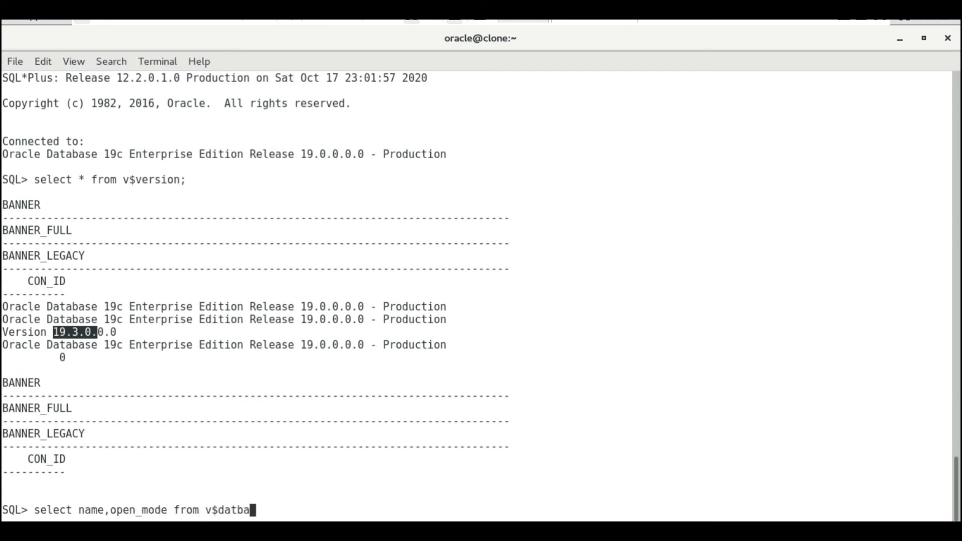
key(BackSpace)
key(BackSpace)
text(abase;)
key(Return)
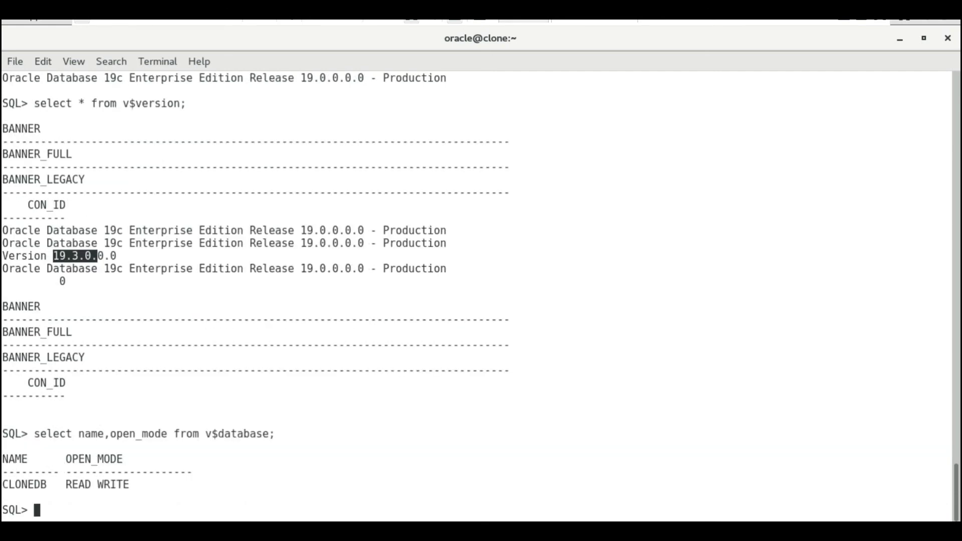
key(ctrl+d)
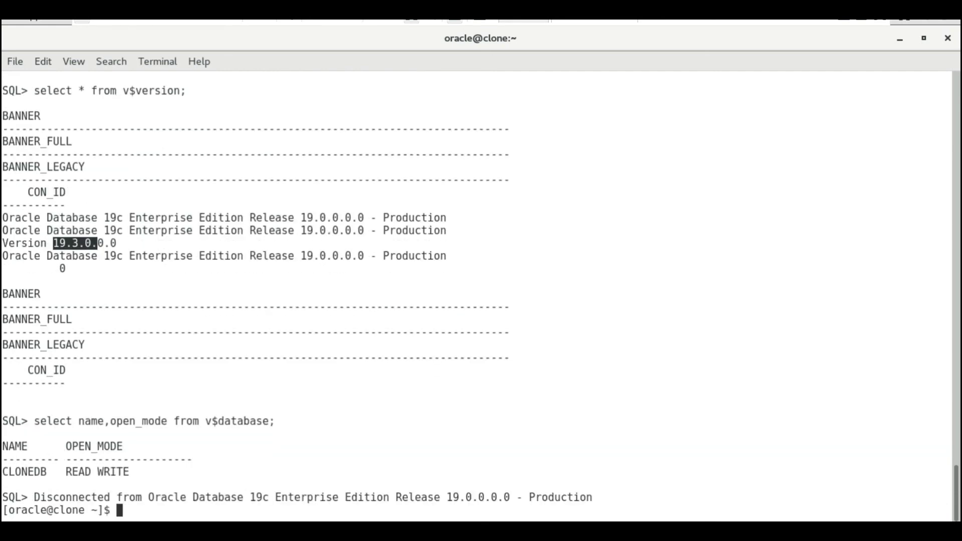